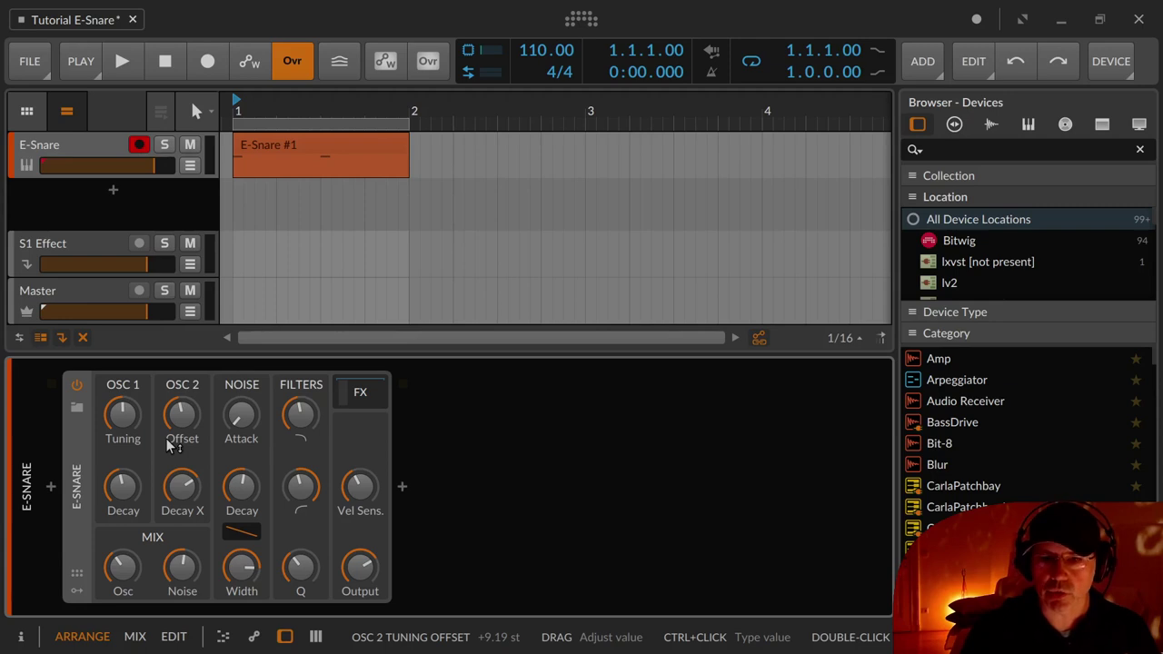
- Toggle the E-Snare device off and back on, and look at its preset browser without choosing a replacement
{"action": "left_click", "coordinate": [77, 387]}
{"action": "left_click", "coordinate": [77, 388]}
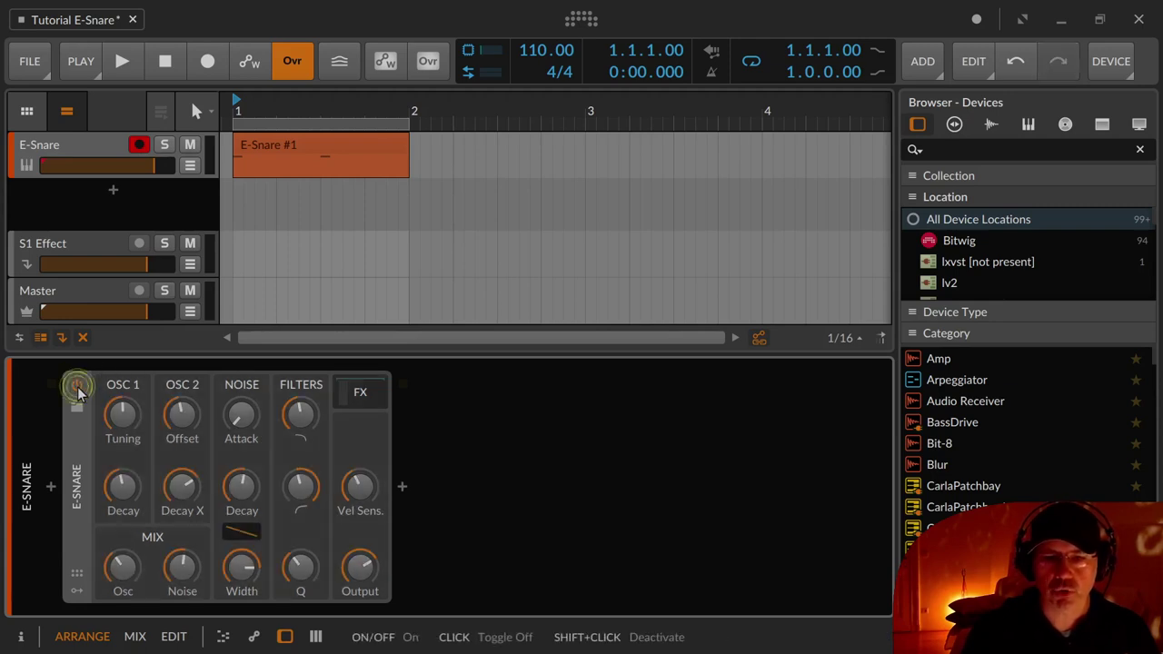
{"action": "left_click", "coordinate": [79, 408]}
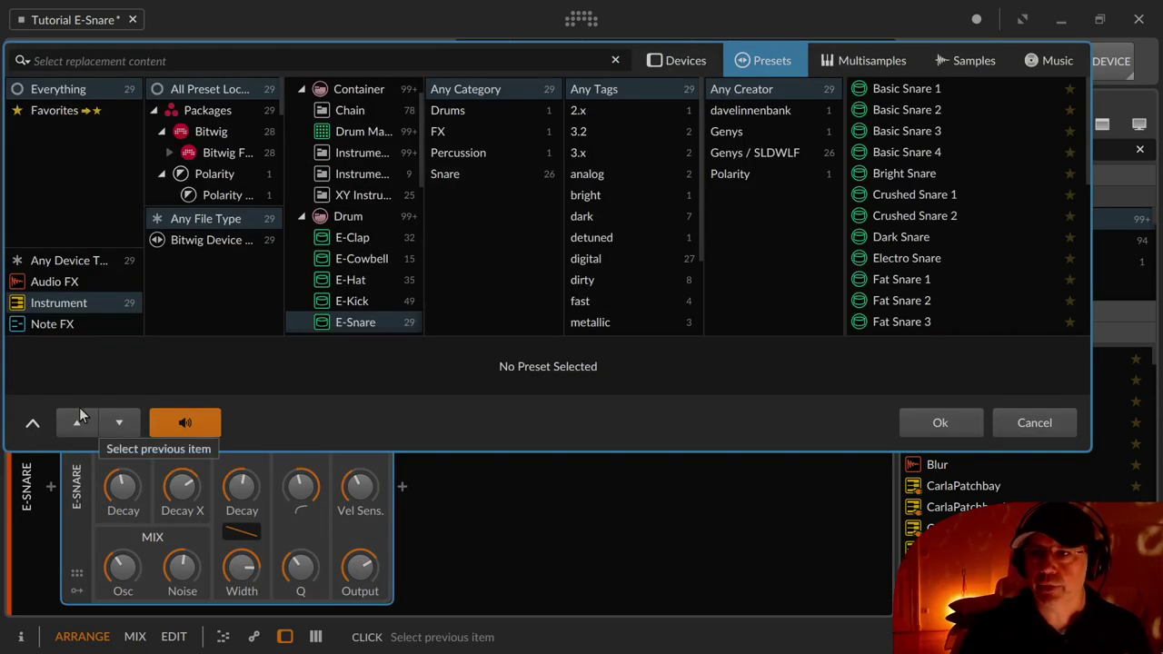
{"action": "left_click", "coordinate": [82, 470]}
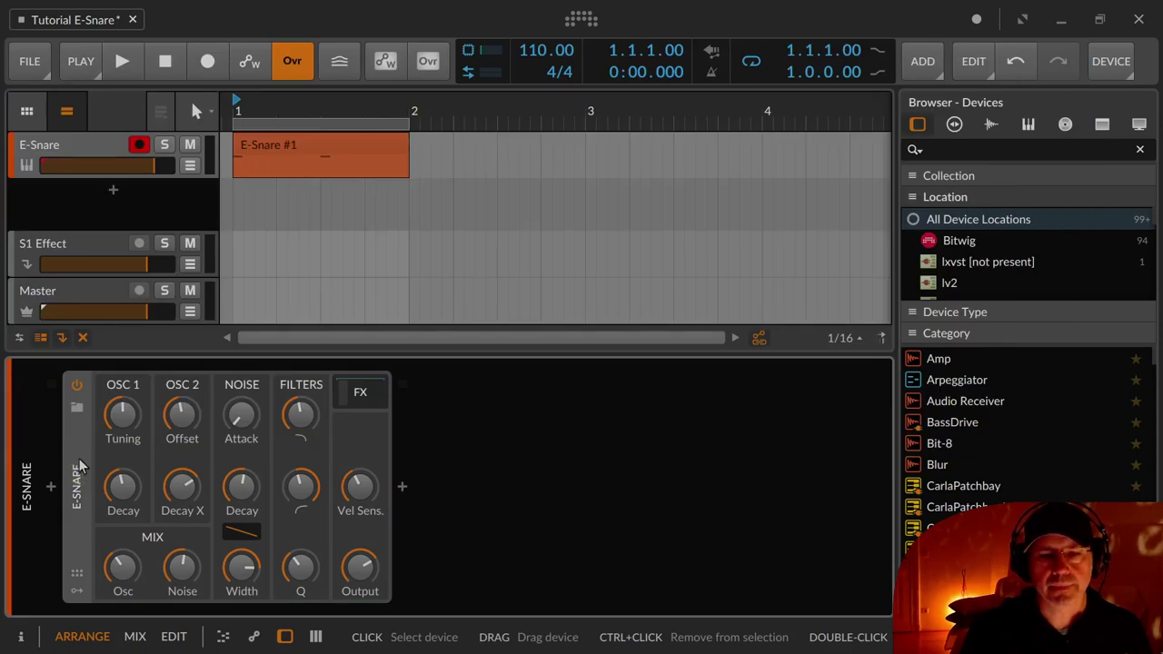
- View E-Snare's remote controls page and its modulator slots with the modulator chooser, and hide them again without adding anything
{"action": "left_click", "coordinate": [77, 578]}
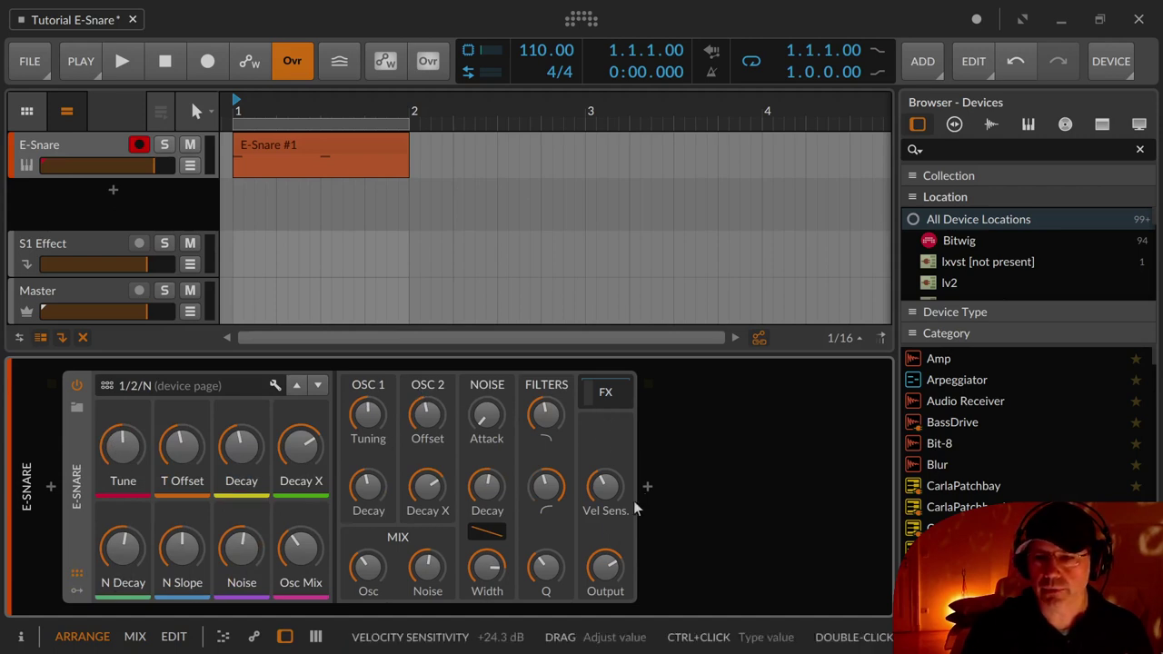
{"action": "left_click", "coordinate": [76, 576]}
{"action": "left_click", "coordinate": [77, 592]}
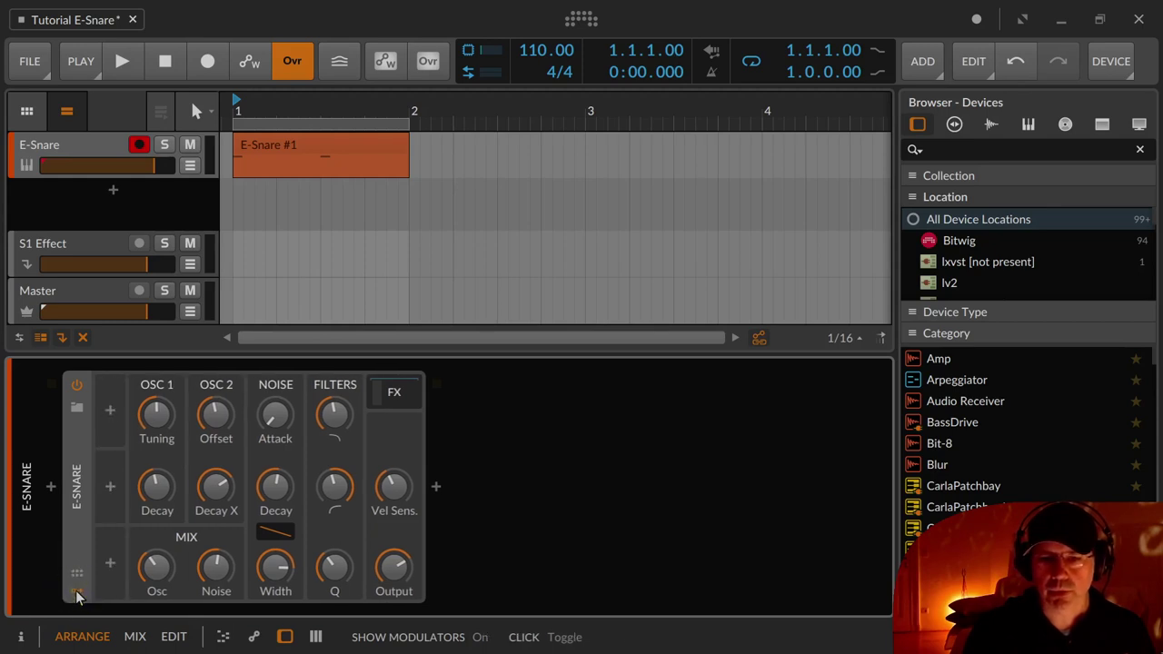
{"action": "left_click", "coordinate": [77, 592]}
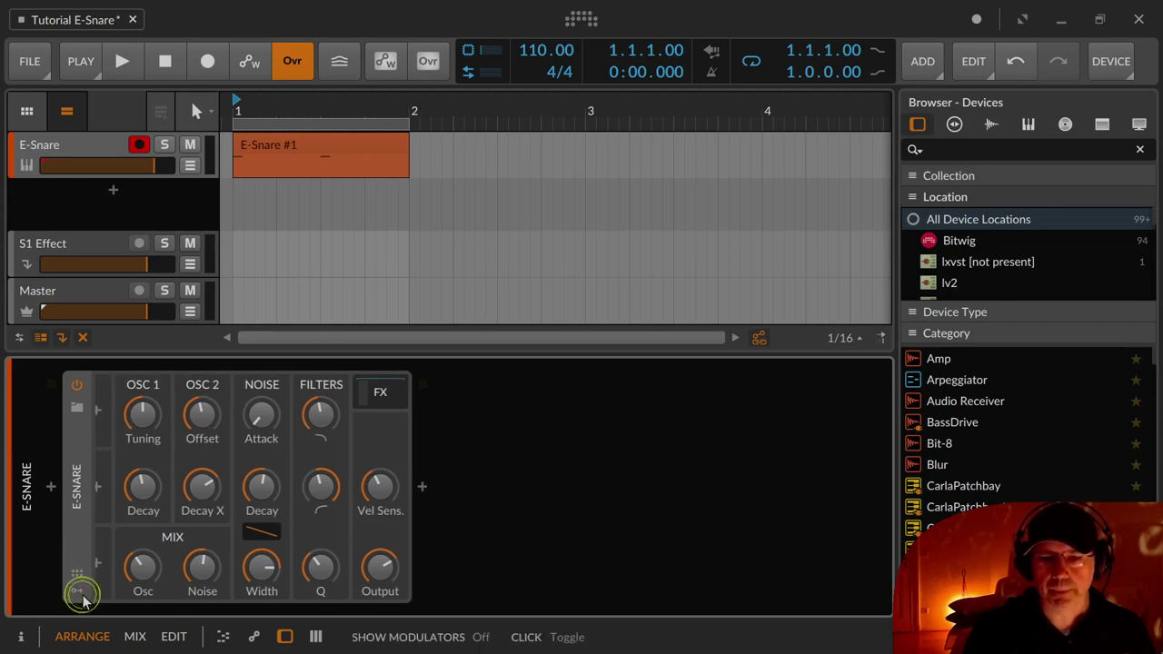
{"action": "left_click", "coordinate": [80, 591]}
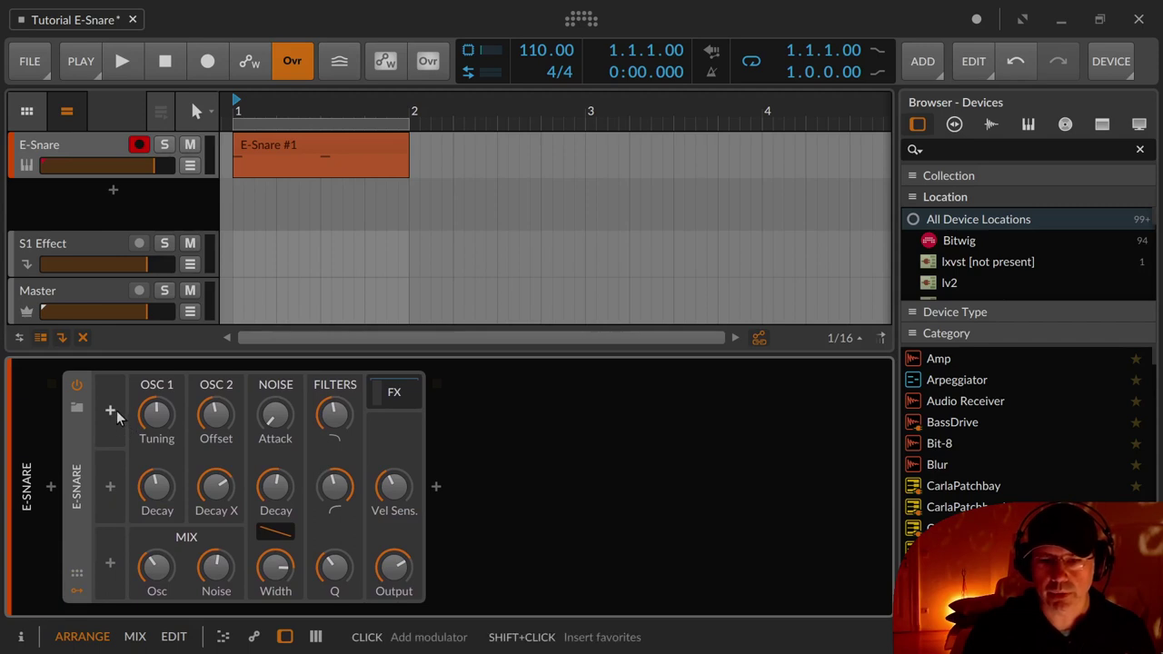
{"action": "left_click", "coordinate": [113, 412]}
{"action": "key", "text": "Escape"}
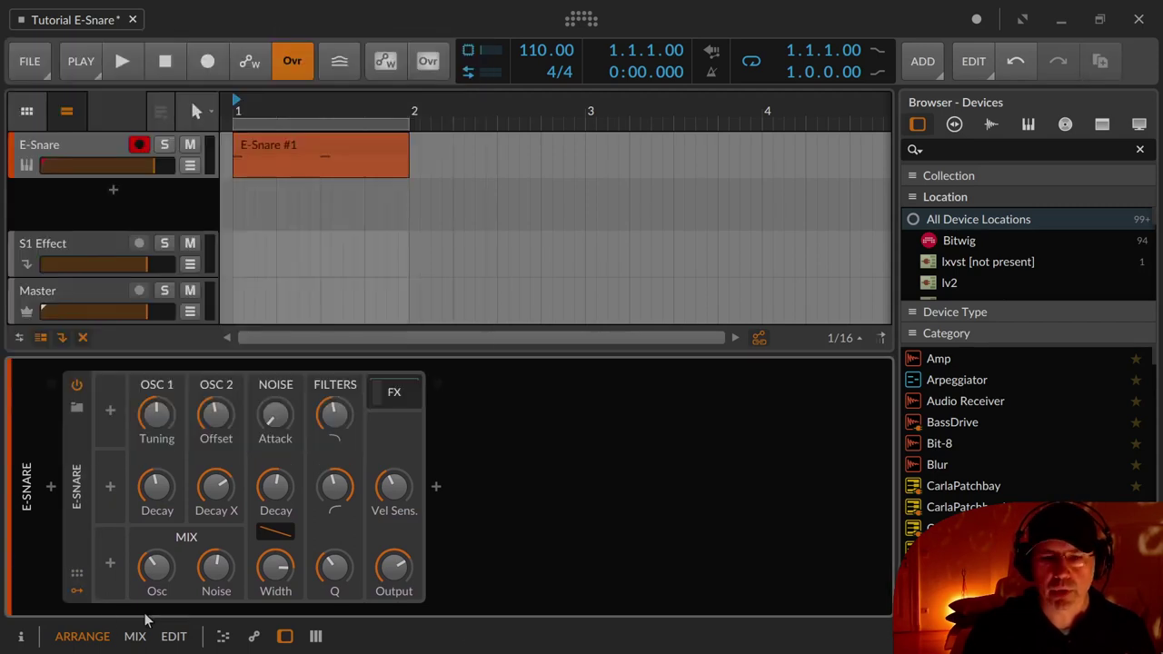
{"action": "left_click", "coordinate": [84, 595]}
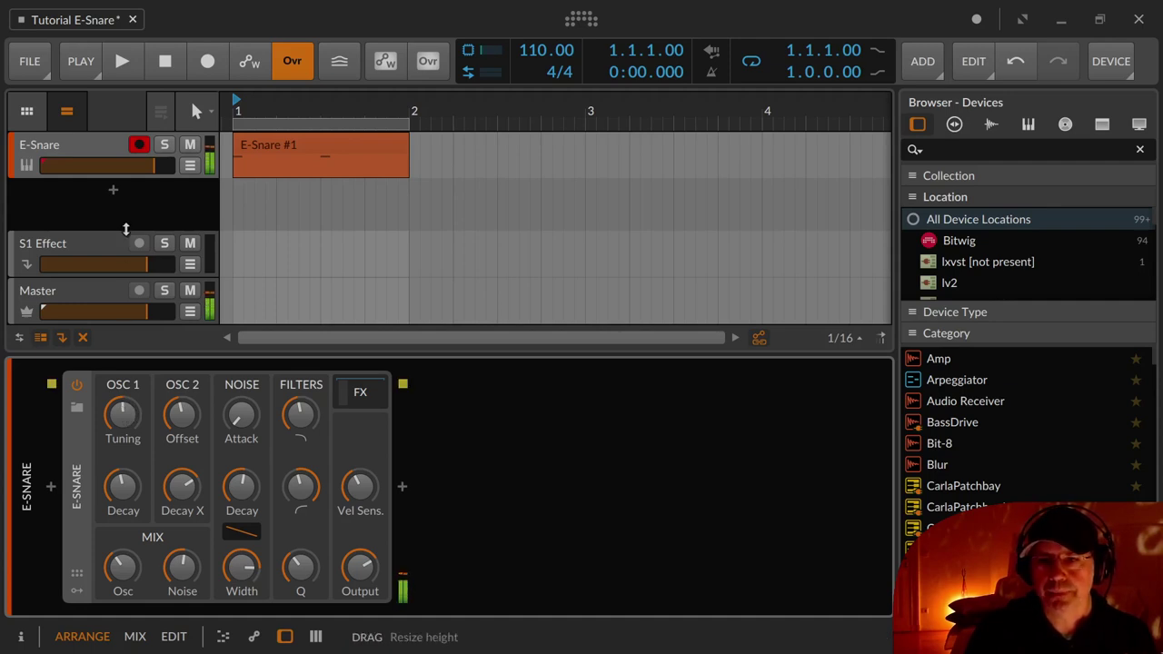
- Play the E-Snare #1 clip and reset the Noise mix to its default so the noise is silenced
{"action": "left_click", "coordinate": [294, 145]}
{"action": "left_click", "coordinate": [125, 64]}
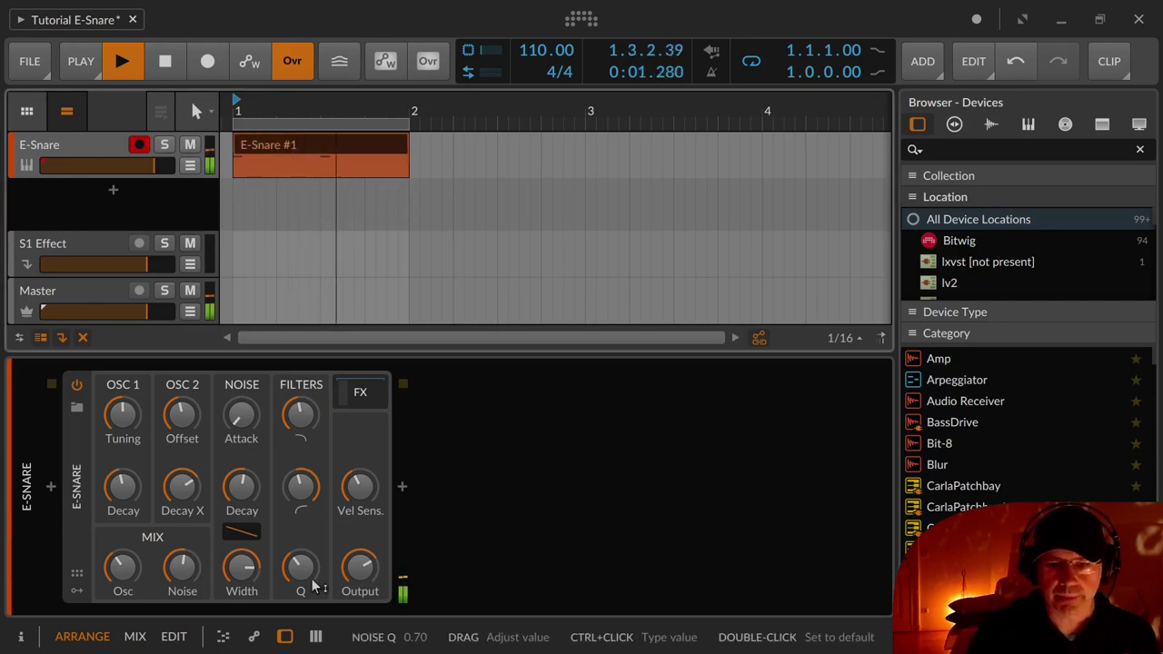
{"action": "double_click", "coordinate": [181, 569]}
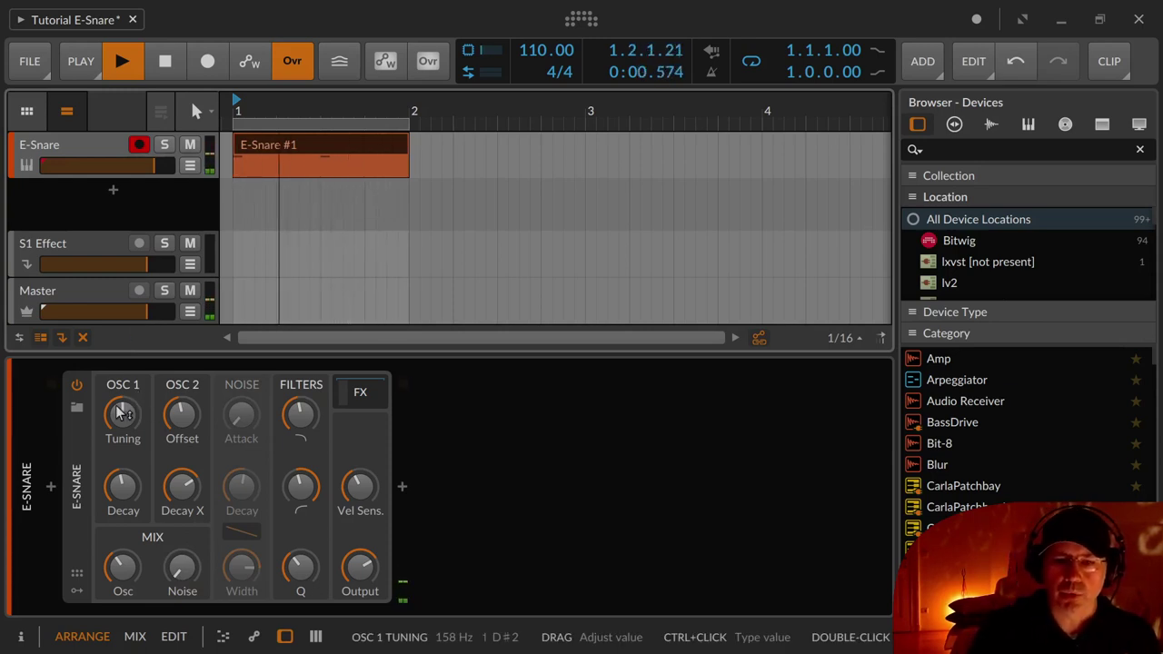
- Sweep OSC 1's Tuning up and down to about 121 Hz, and enter the note C1 as its value
{"action": "mouse_move", "coordinate": [138, 410]}
{"action": "left_mouse_down"}
{"action": "mouse_move", "coordinate": [138, 443]}
{"action": "mouse_move", "coordinate": [138, 362]}
{"action": "mouse_move", "coordinate": [138, 400]}
{"action": "left_mouse_up"}
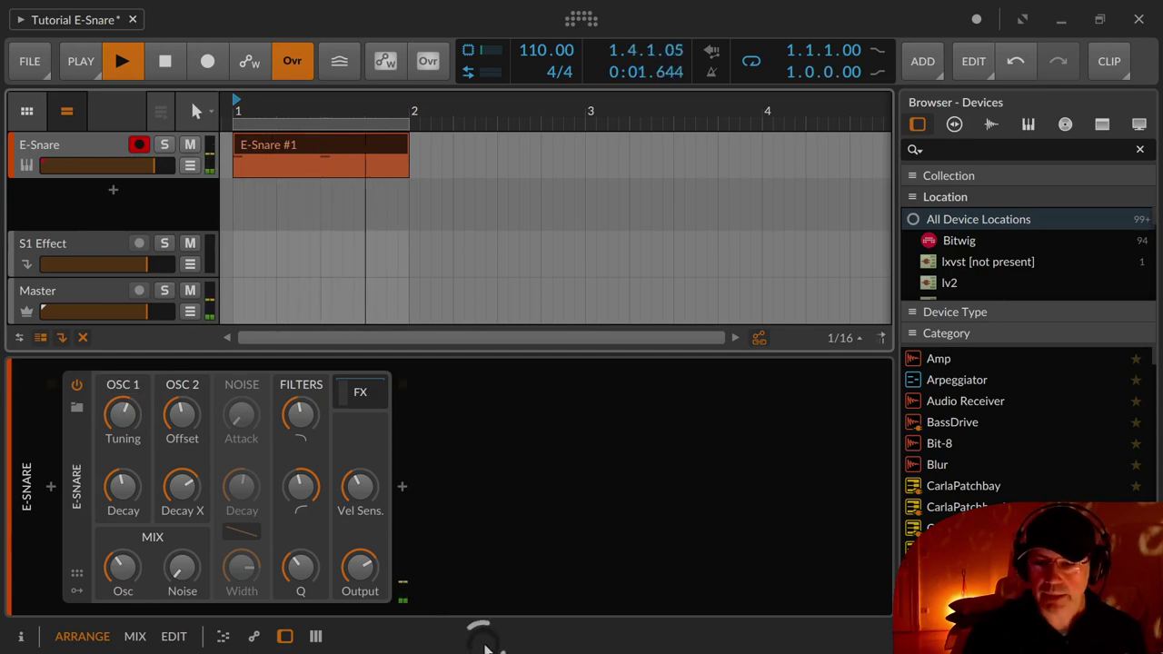
{"action": "left_click_drag", "start_coordinate": [122, 443], "coordinate": [118, 414]}
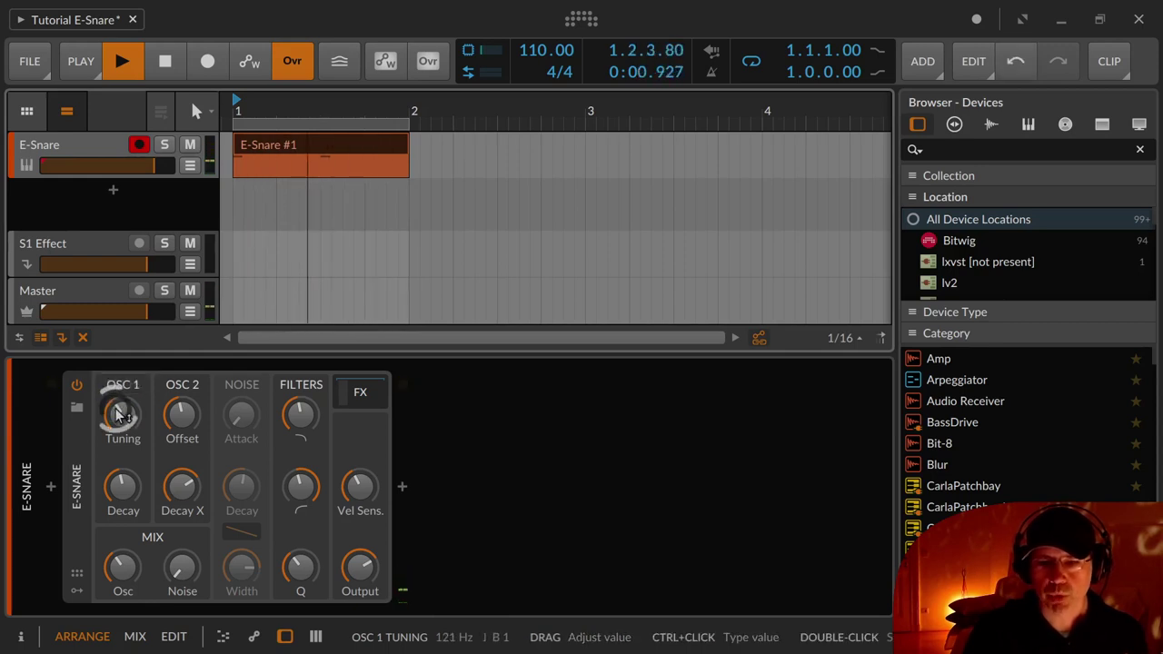
{"action": "left_click", "coordinate": [118, 413], "text": "ctrl"}
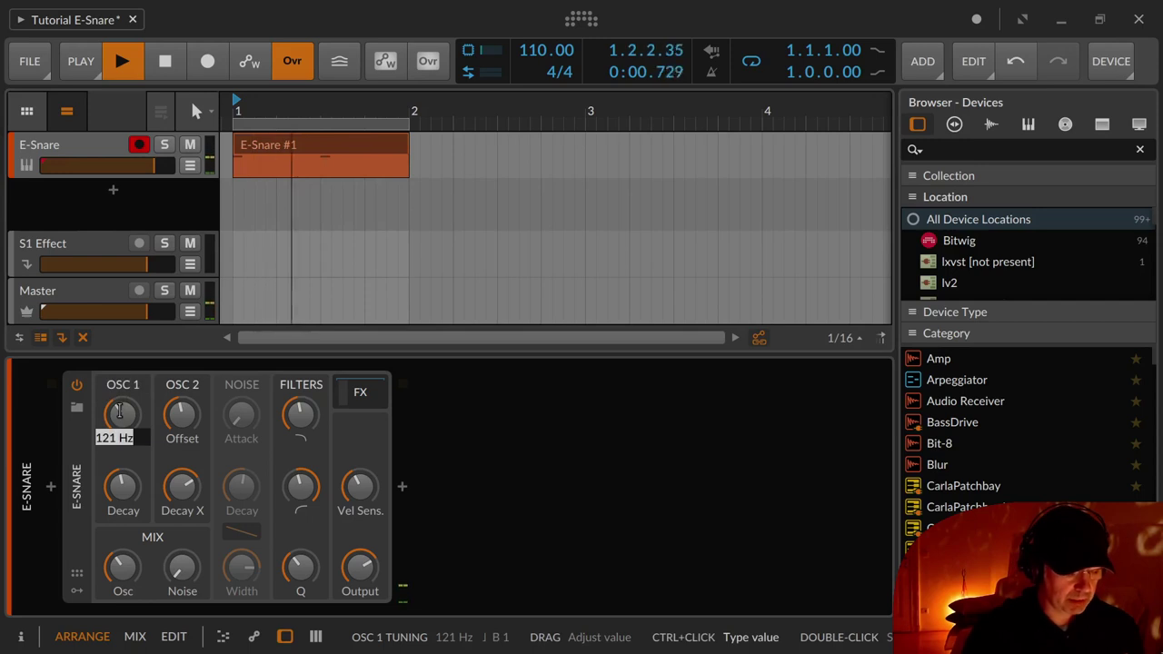
{"action": "type", "text": "C1"}
{"action": "key", "text": "Return"}
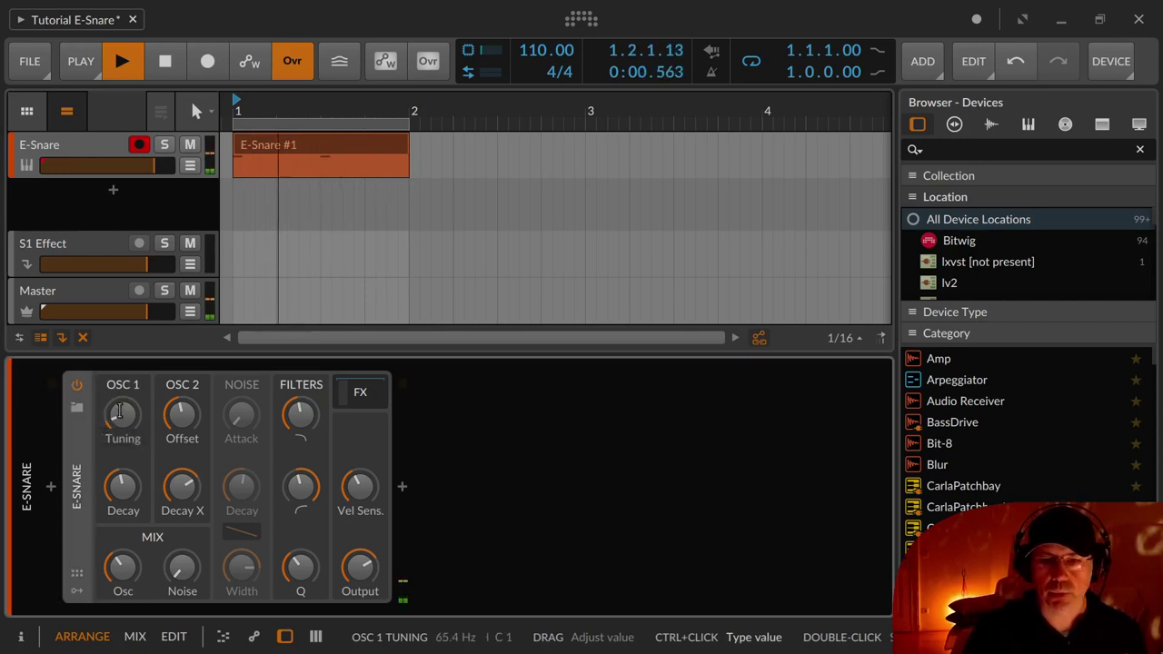
- Re-enter C1 as OSC 1's Tuning and change it to the note C2
{"action": "left_click", "coordinate": [118, 413], "text": "ctrl"}
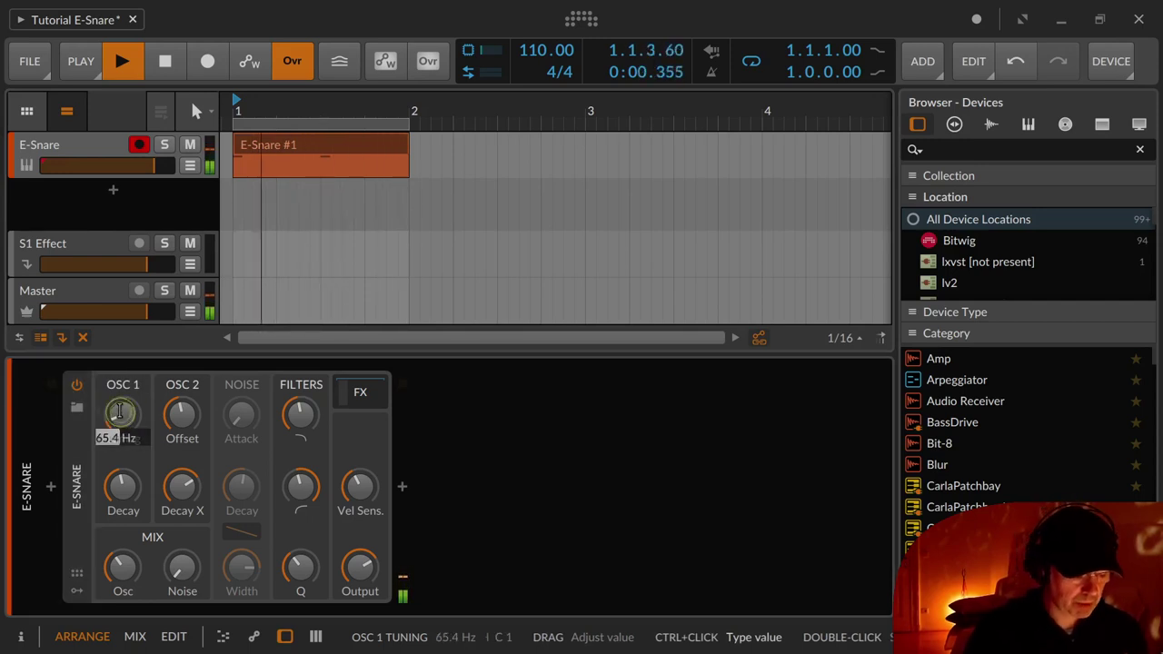
{"action": "type", "text": "C 1"}
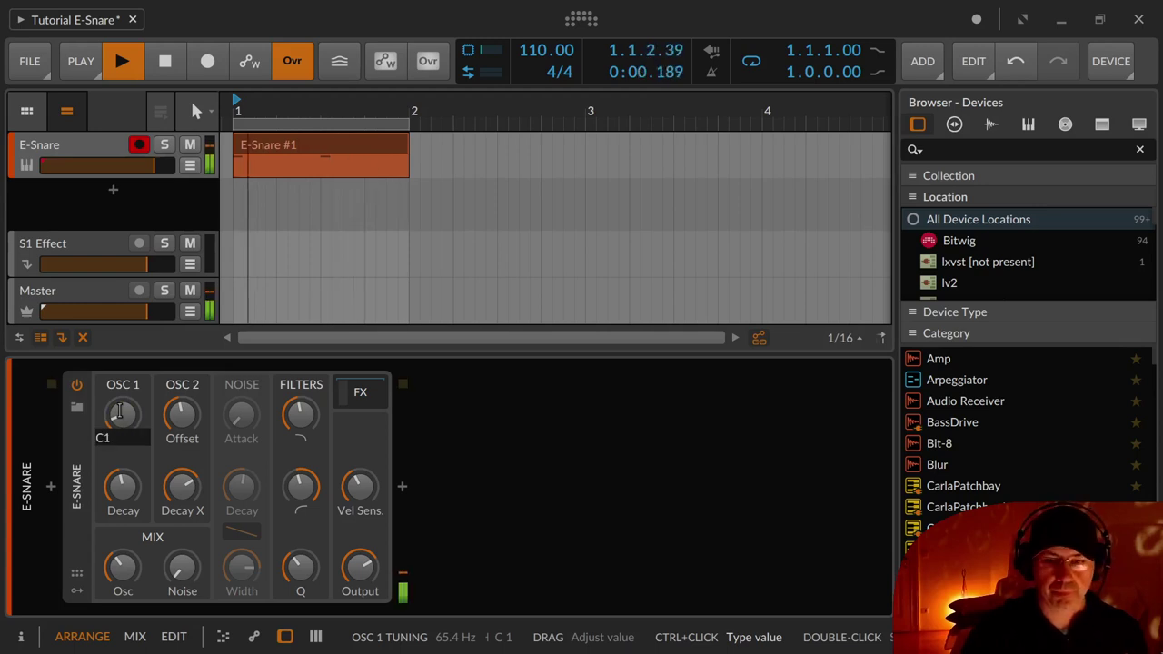
{"action": "key", "text": "Return"}
{"action": "left_click", "coordinate": [118, 414], "text": "ctrl"}
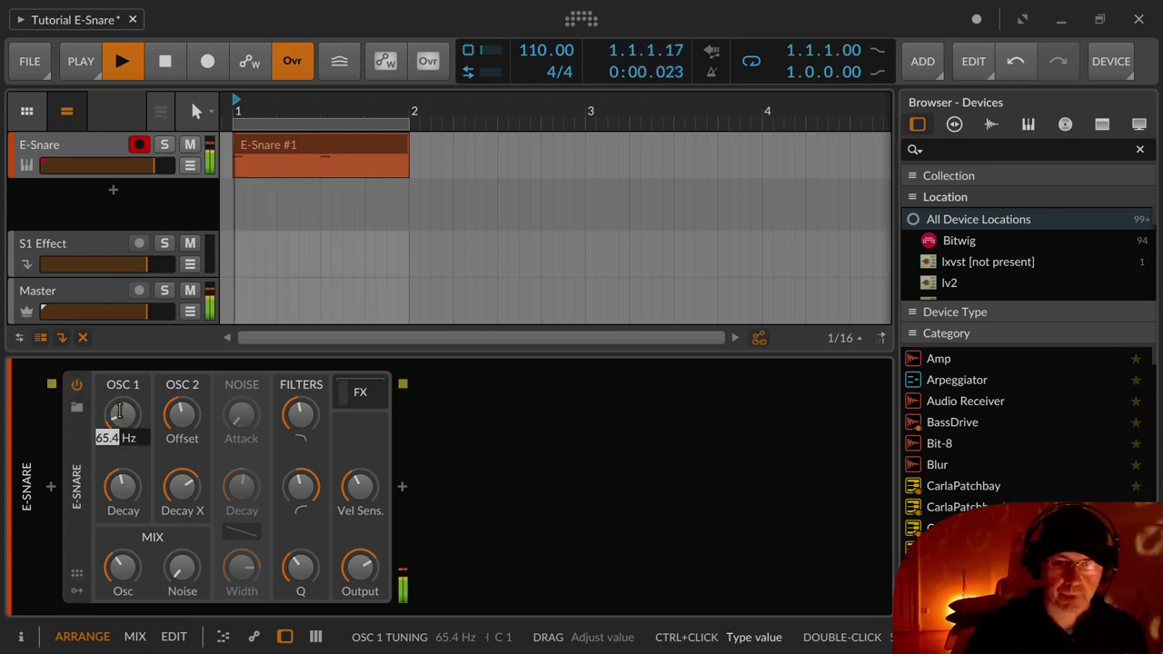
{"action": "type", "text": "C2"}
{"action": "key", "text": "Return"}
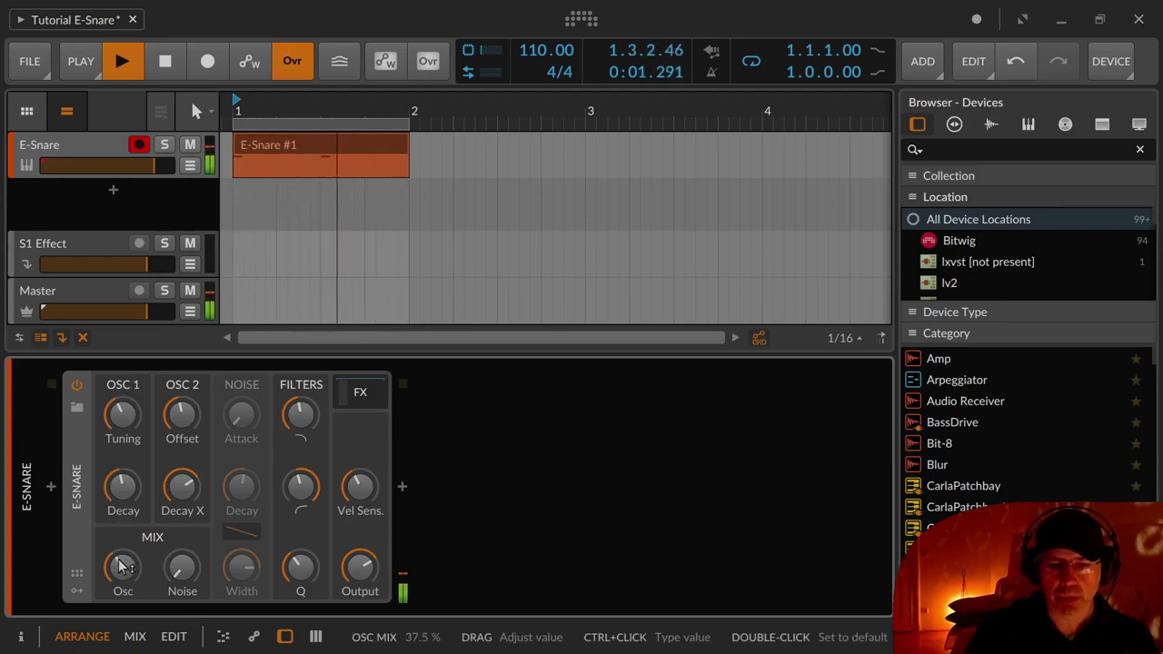
- With the Osc mix at 0%, set OSC 1's Tuning to about 143 Hz and its Decay to about 188 ms
{"action": "left_click_drag", "start_coordinate": [121, 563], "coordinate": [121, 618]}
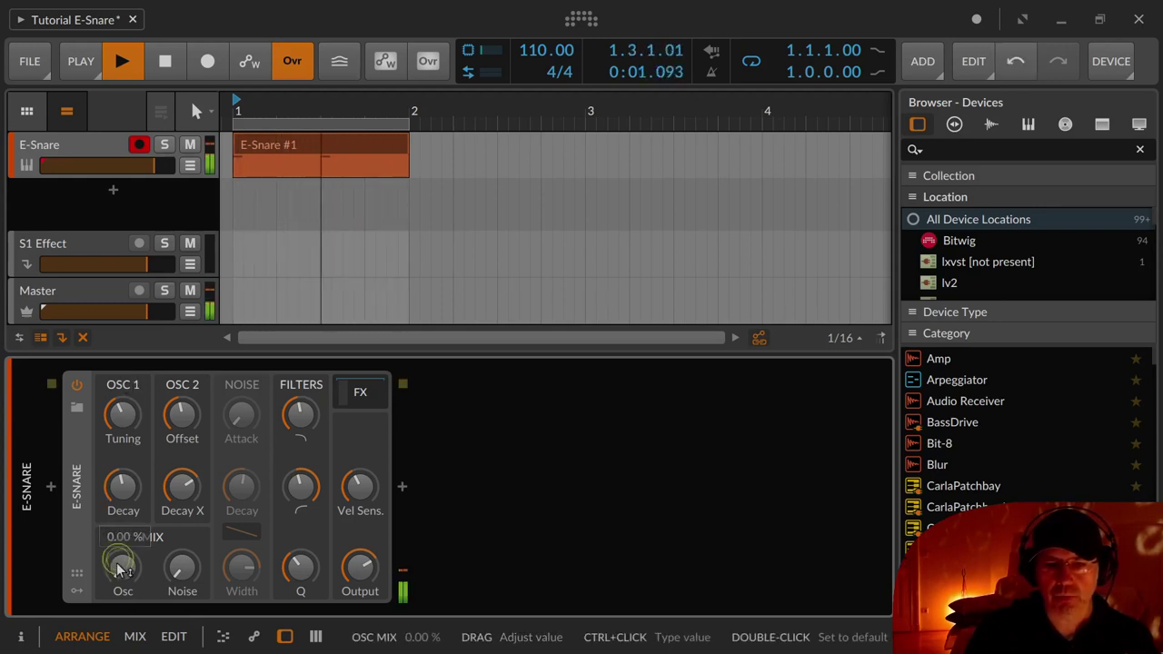
{"action": "mouse_move", "coordinate": [124, 423]}
{"action": "left_mouse_down"}
{"action": "mouse_move", "coordinate": [124, 373]}
{"action": "mouse_move", "coordinate": [123, 421]}
{"action": "left_mouse_up"}
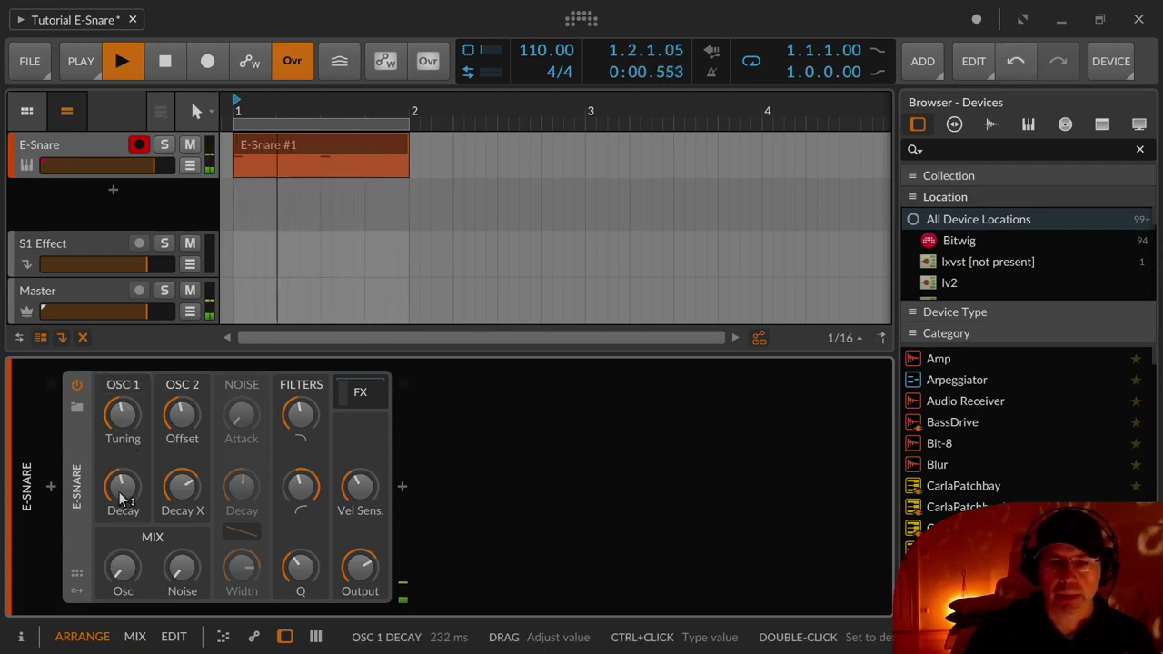
{"action": "mouse_move", "coordinate": [122, 502]}
{"action": "left_mouse_down"}
{"action": "mouse_move", "coordinate": [122, 531]}
{"action": "mouse_move", "coordinate": [122, 468]}
{"action": "mouse_move", "coordinate": [122, 521]}
{"action": "mouse_move", "coordinate": [124, 490]}
{"action": "left_mouse_up"}
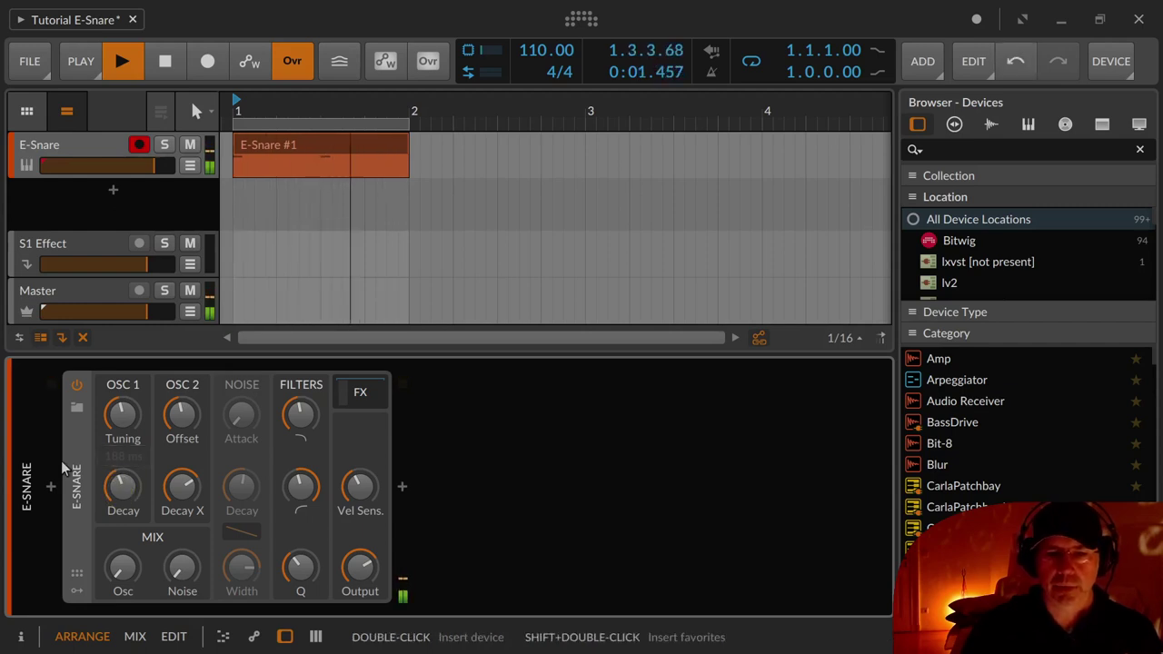
- Raise the Osc mix to about halfway and sweep OSC 2's Offset from its minimum up to about +13 st
{"action": "left_click_drag", "start_coordinate": [122, 568], "coordinate": [123, 537]}
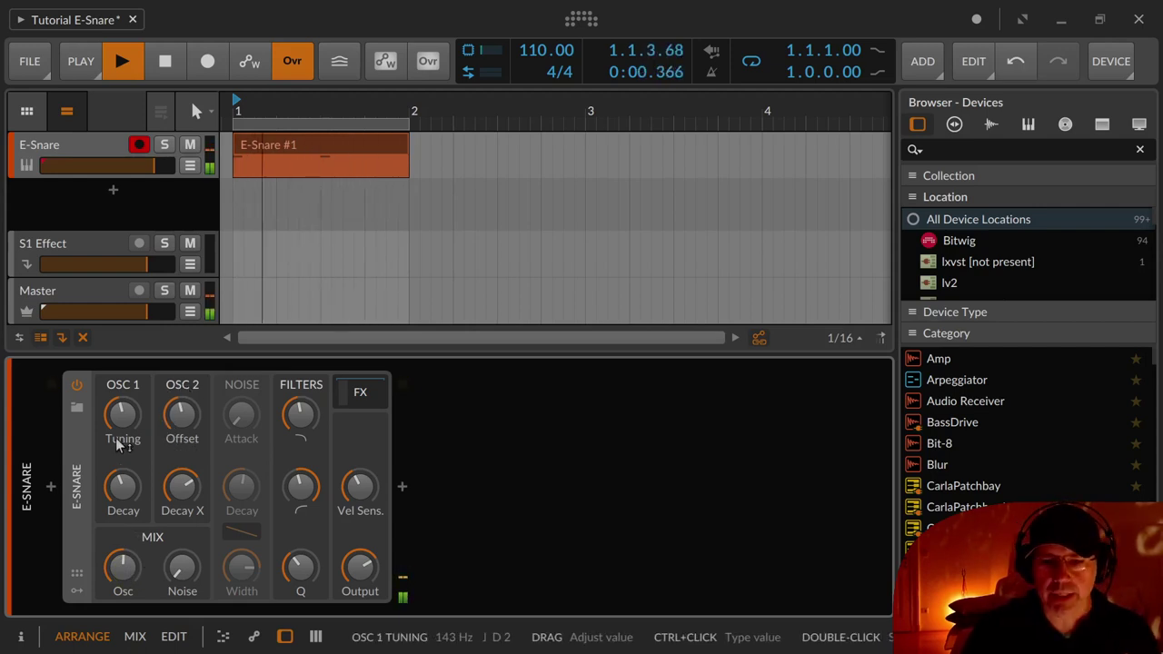
{"action": "left_click_drag", "start_coordinate": [177, 421], "coordinate": [178, 468]}
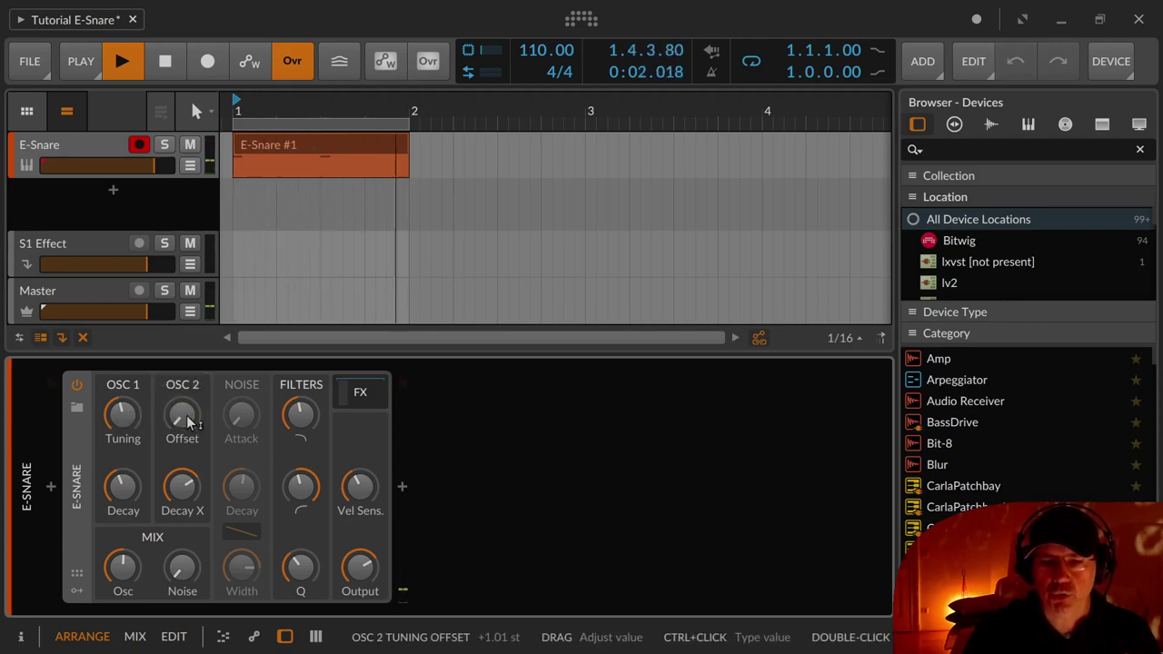
{"action": "left_click_drag", "start_coordinate": [161, 417], "coordinate": [161, 312]}
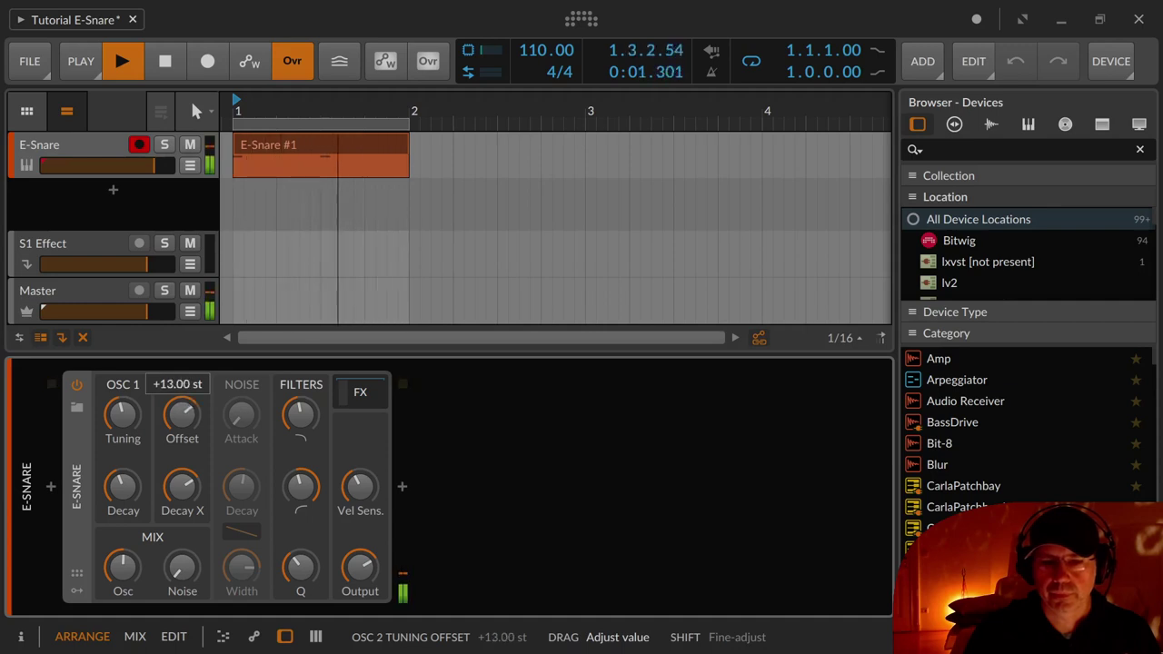
{"action": "left_click_drag", "start_coordinate": [183, 416], "coordinate": [183, 415]}
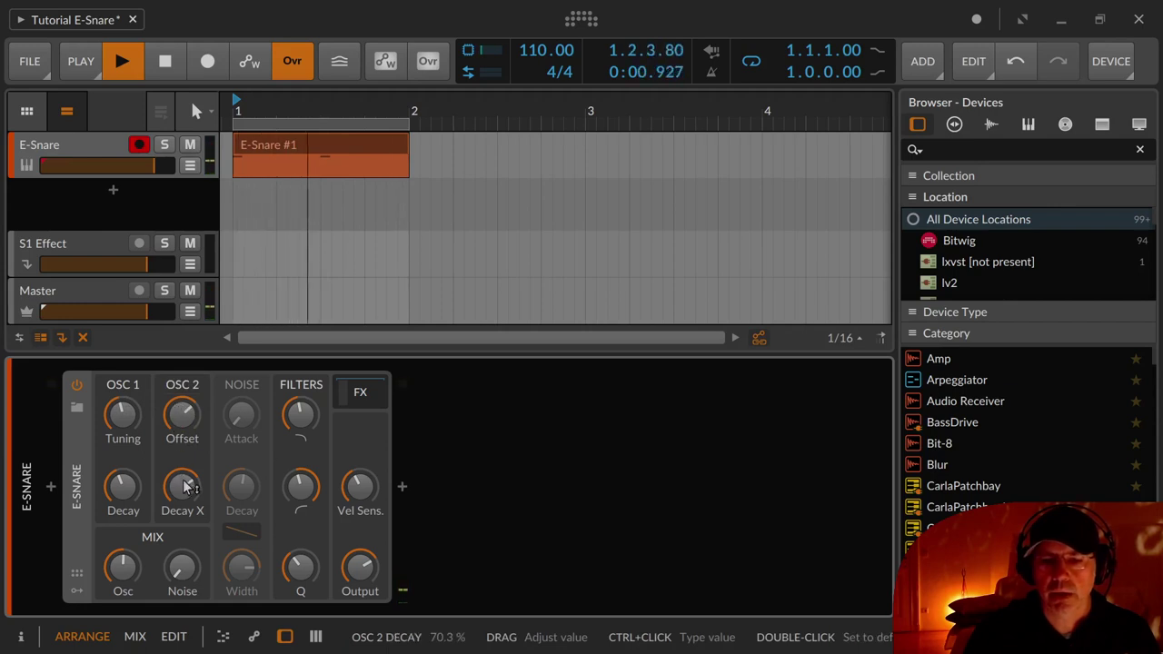
- Try OSC 2's Decay X at about 30.3% and at 100%, and adjust its Offset to slightly above halfway
{"action": "mouse_move", "coordinate": [185, 488]}
{"action": "left_mouse_down"}
{"action": "mouse_move", "coordinate": [185, 470]}
{"action": "mouse_move", "coordinate": [124, 483]}
{"action": "mouse_move", "coordinate": [125, 466]}
{"action": "mouse_move", "coordinate": [181, 495]}
{"action": "left_mouse_up"}
{"action": "left_click_drag", "start_coordinate": [182, 414], "coordinate": [182, 411]}
{"action": "left_click_drag", "start_coordinate": [182, 486], "coordinate": [181, 495]}
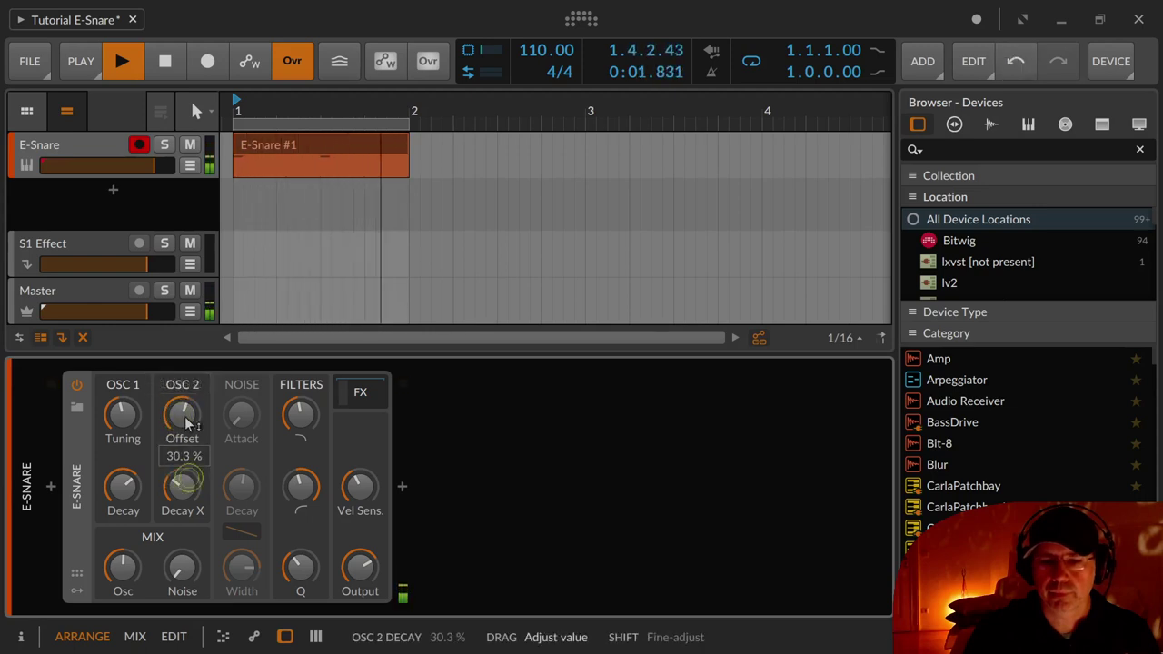
{"action": "left_click_drag", "start_coordinate": [186, 424], "coordinate": [186, 432]}
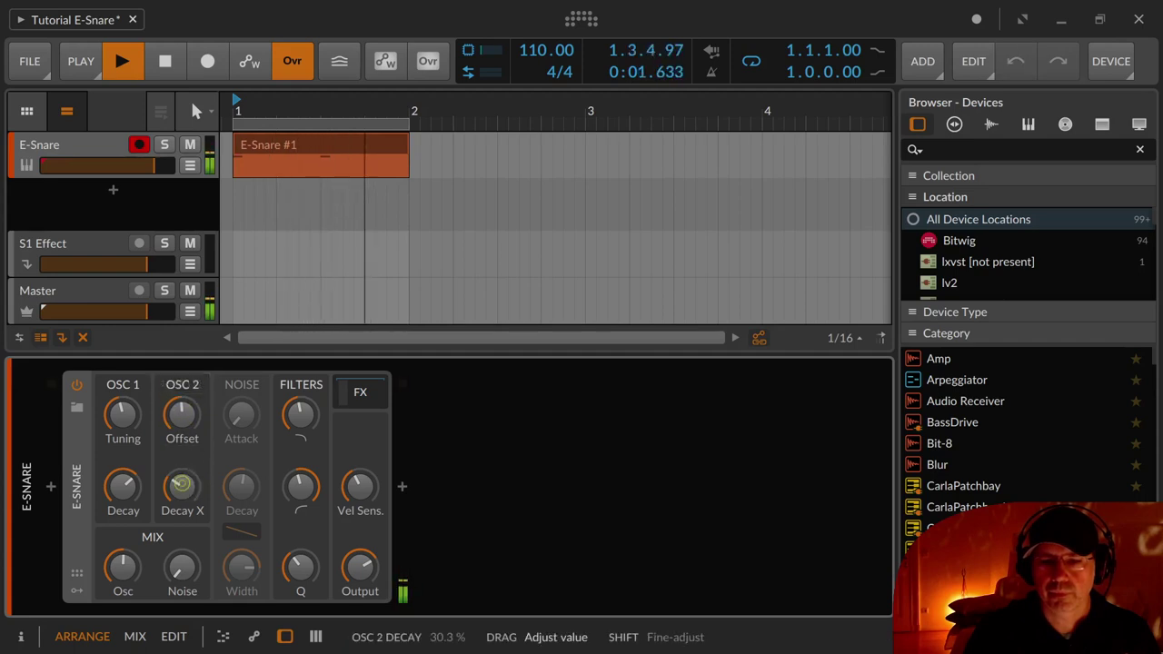
{"action": "left_click_drag", "start_coordinate": [182, 495], "coordinate": [179, 485]}
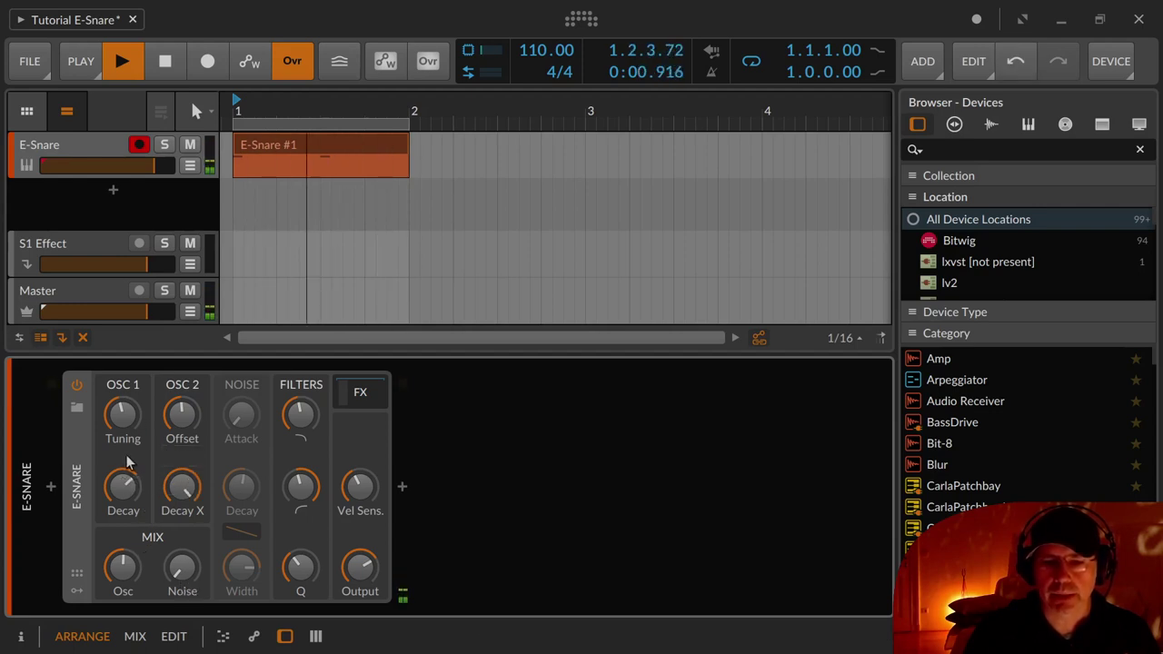
{"action": "left_click_drag", "start_coordinate": [182, 415], "coordinate": [182, 389]}
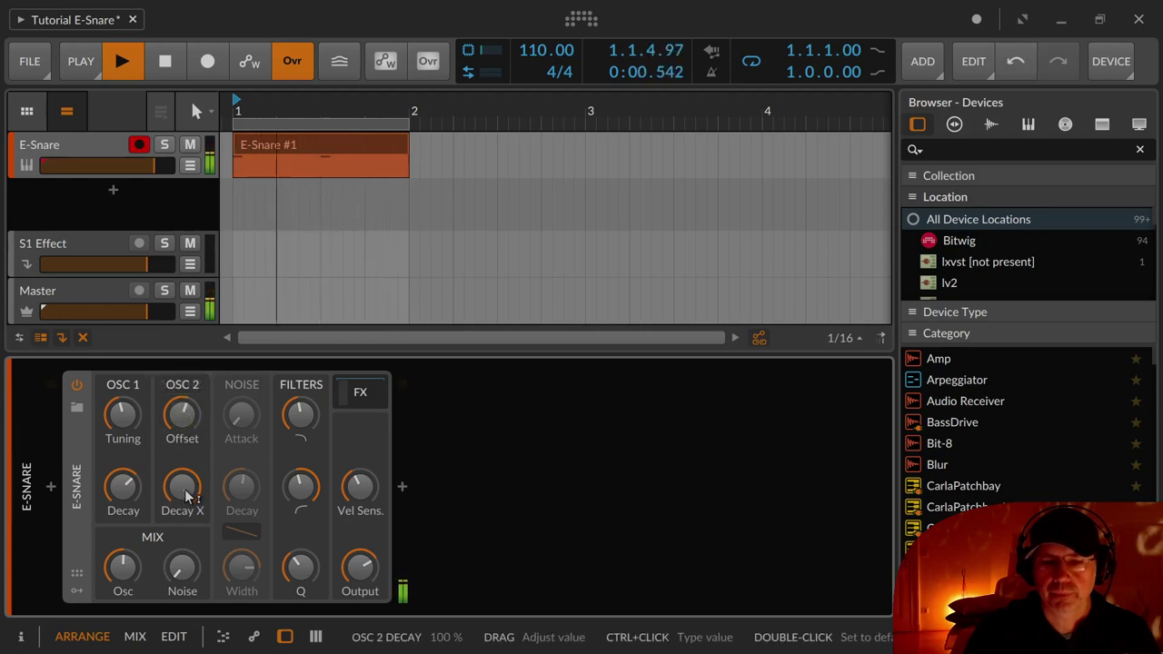
- Lower OSC 2's Decay X to about halfway and set OSC 1's Decay to about 972 ms
{"action": "mouse_move", "coordinate": [182, 488]}
{"action": "left_mouse_down"}
{"action": "mouse_move", "coordinate": [142, 472]}
{"action": "mouse_move", "coordinate": [143, 487]}
{"action": "mouse_move", "coordinate": [182, 491]}
{"action": "mouse_move", "coordinate": [182, 505]}
{"action": "left_mouse_up"}
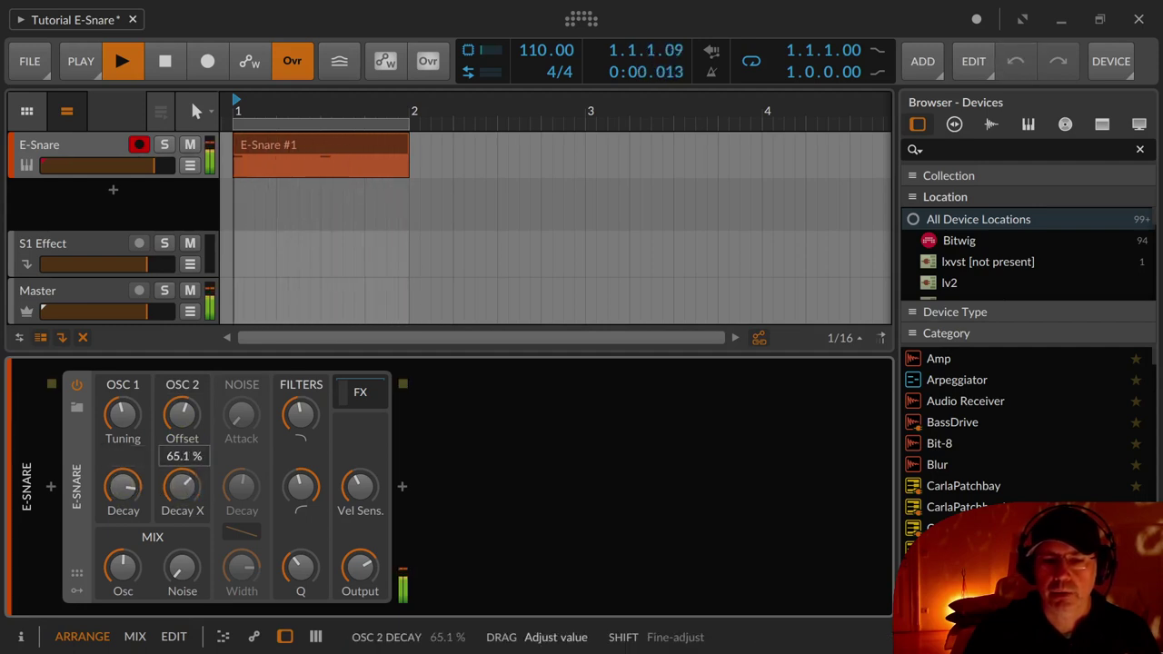
{"action": "left_click_drag", "start_coordinate": [181, 505], "coordinate": [186, 514]}
{"action": "left_click_drag", "start_coordinate": [123, 486], "coordinate": [182, 478]}
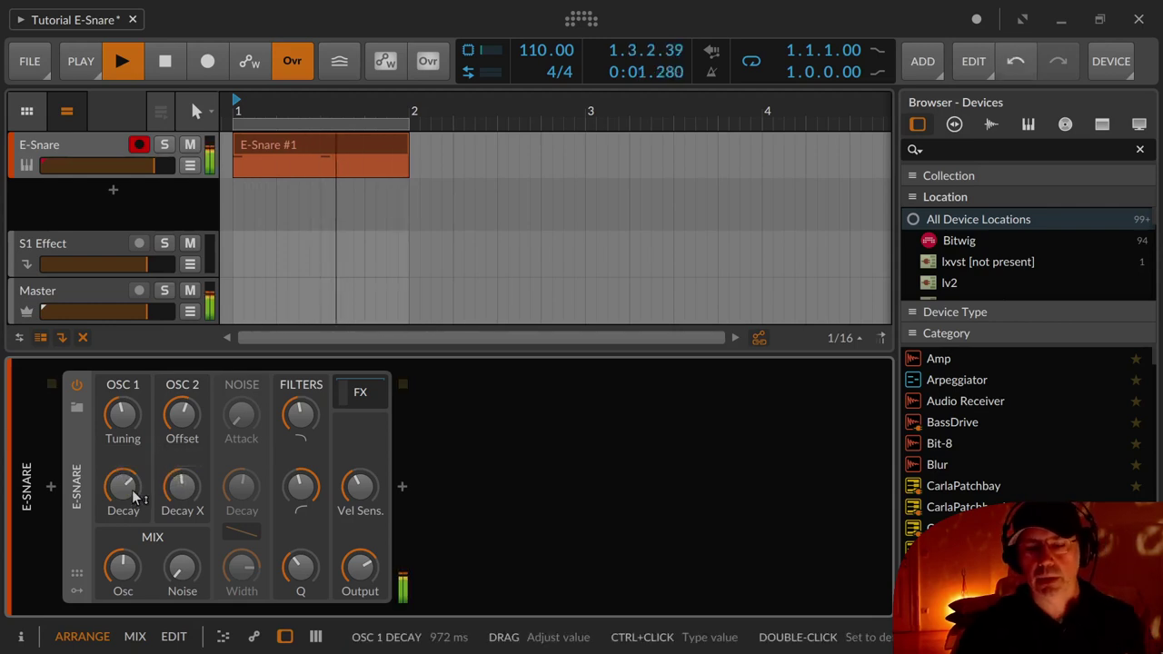
- Bring the noise back in by raising the Noise mix in stages through 41.7% to about halfway
{"action": "left_click_drag", "start_coordinate": [180, 572], "coordinate": [180, 564]}
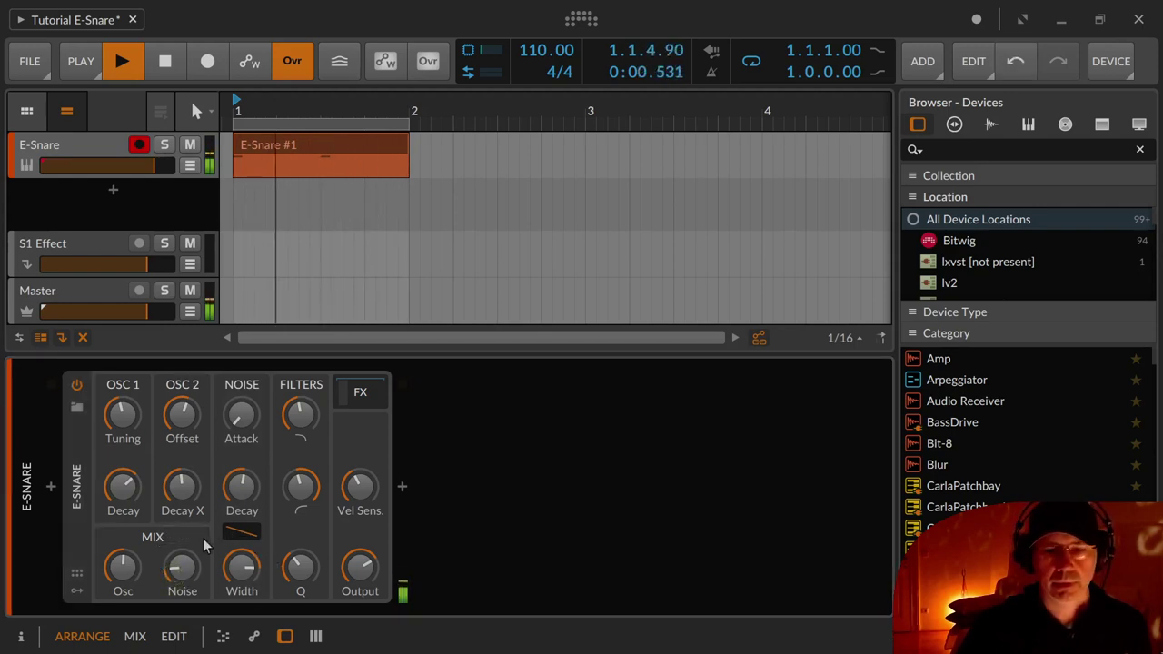
{"action": "left_click_drag", "start_coordinate": [181, 568], "coordinate": [182, 563]}
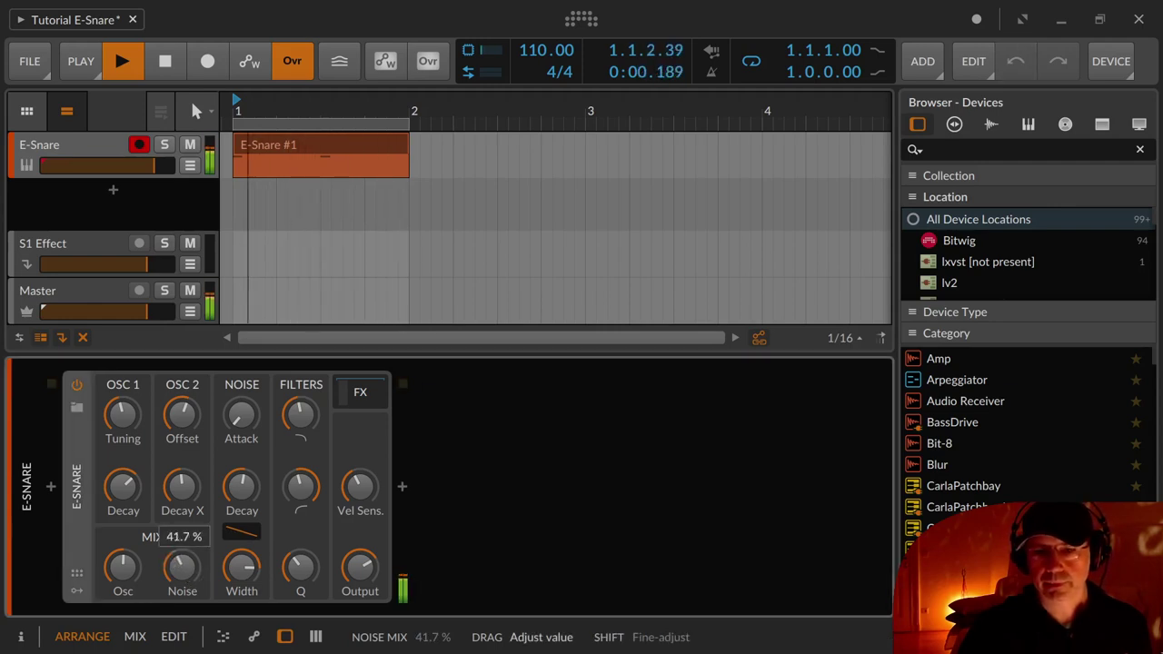
{"action": "left_click_drag", "start_coordinate": [181, 564], "coordinate": [182, 562]}
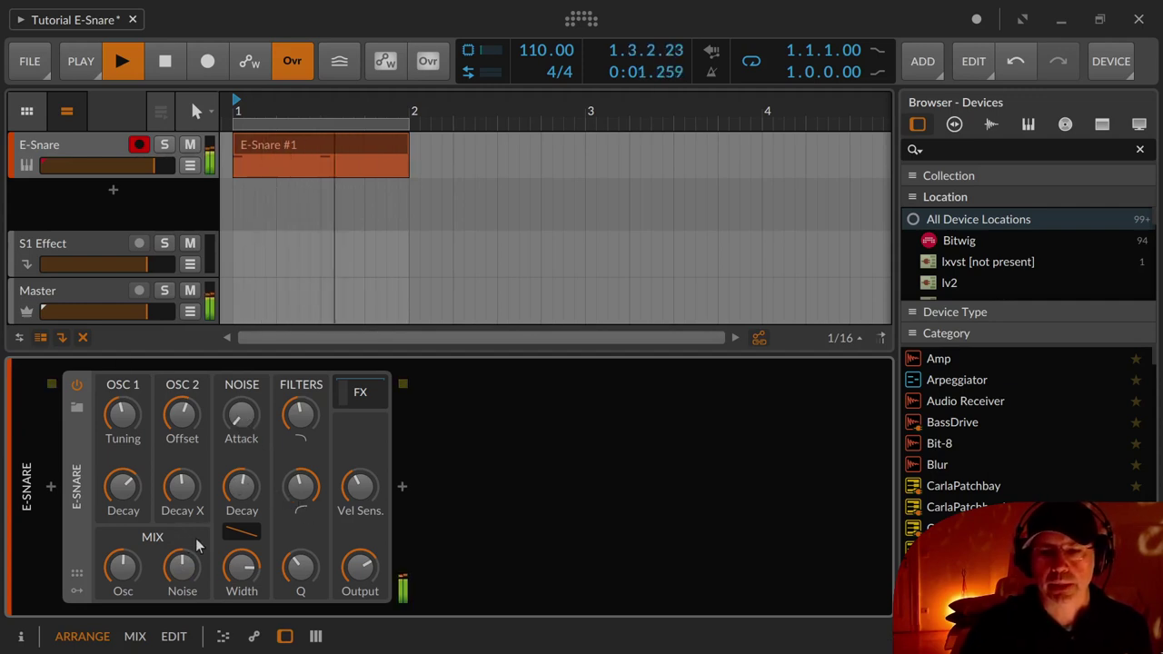
- Set the Noise mix to 64.0%, raise the noise Attack slightly above minimum and lengthen the noise Decay to about 472 ms
{"action": "left_click_drag", "start_coordinate": [182, 568], "coordinate": [181, 554]}
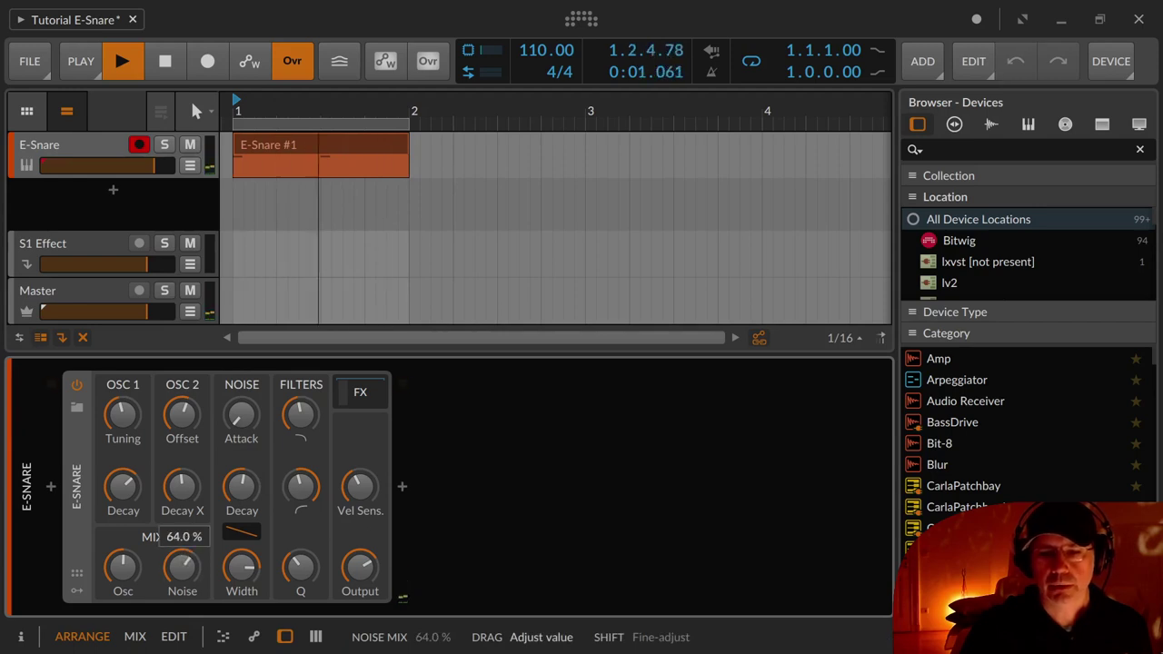
{"action": "left_click_drag", "start_coordinate": [242, 415], "coordinate": [253, 442]}
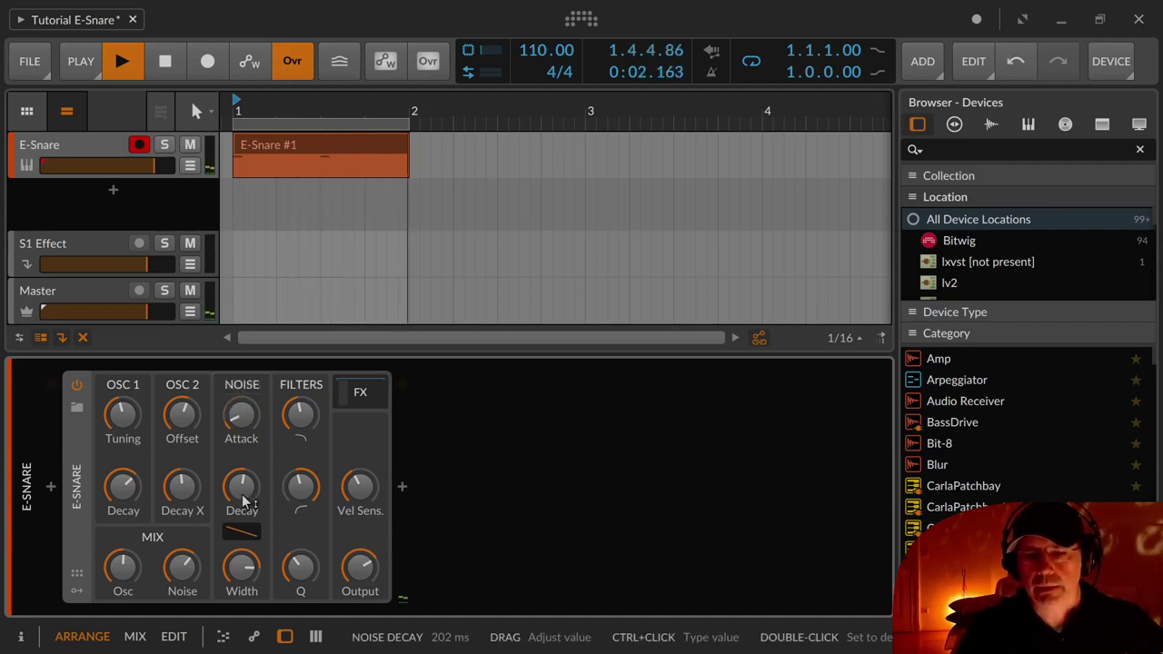
{"action": "left_click_drag", "start_coordinate": [244, 505], "coordinate": [245, 495]}
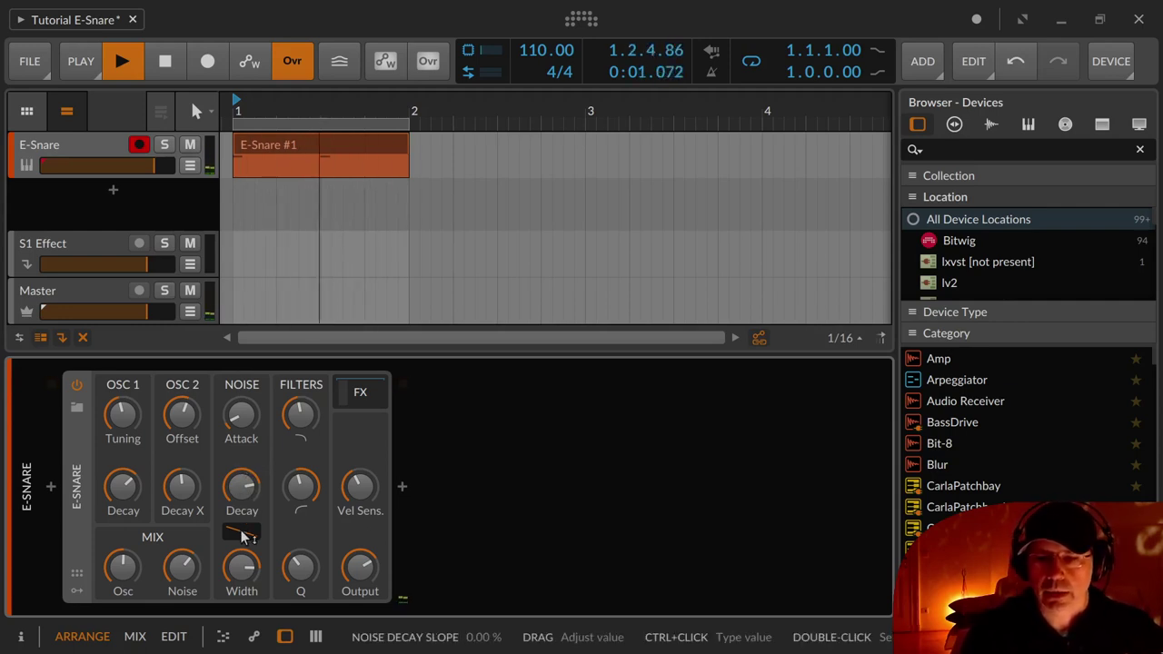
- Try a noise decay slope of −85.1% and reset the slope to its default
{"action": "mouse_move", "coordinate": [243, 536]}
{"action": "left_mouse_down"}
{"action": "mouse_move", "coordinate": [244, 509]}
{"action": "mouse_move", "coordinate": [249, 563]}
{"action": "mouse_move", "coordinate": [239, 535]}
{"action": "left_mouse_up"}
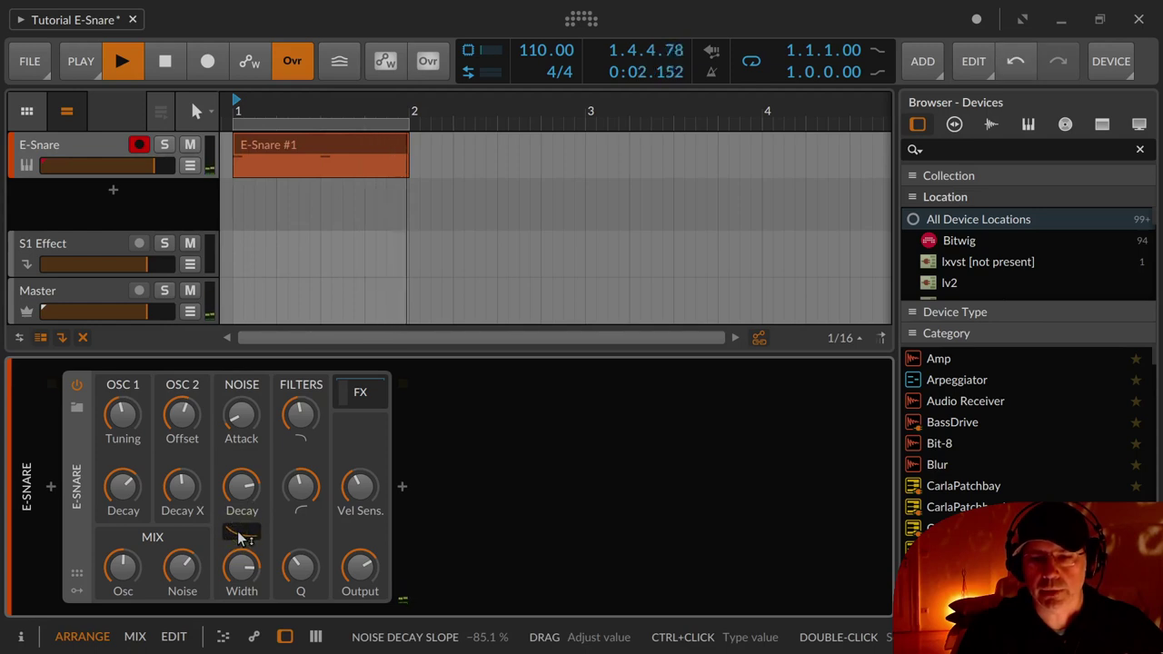
{"action": "double_click", "coordinate": [237, 534]}
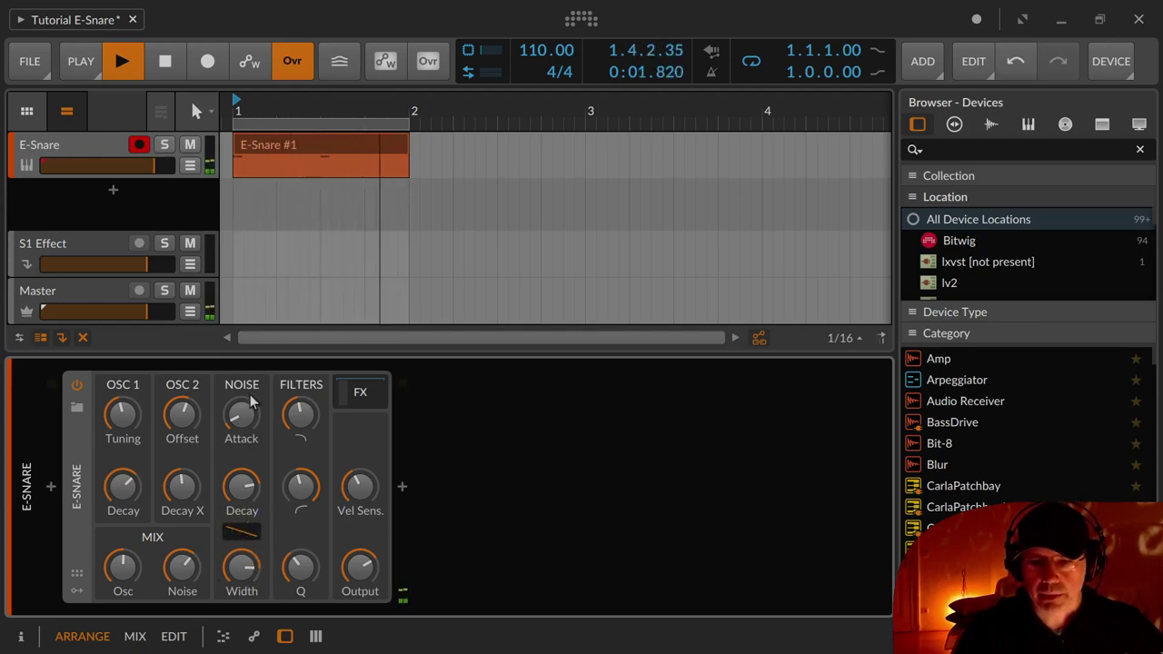
- Try the noise Width at 0%, raise it to slightly above halfway, and shorten the noise Decay a little
{"action": "mouse_move", "coordinate": [242, 568]}
{"action": "left_mouse_down"}
{"action": "mouse_move", "coordinate": [242, 627]}
{"action": "mouse_move", "coordinate": [236, 550]}
{"action": "left_mouse_up"}
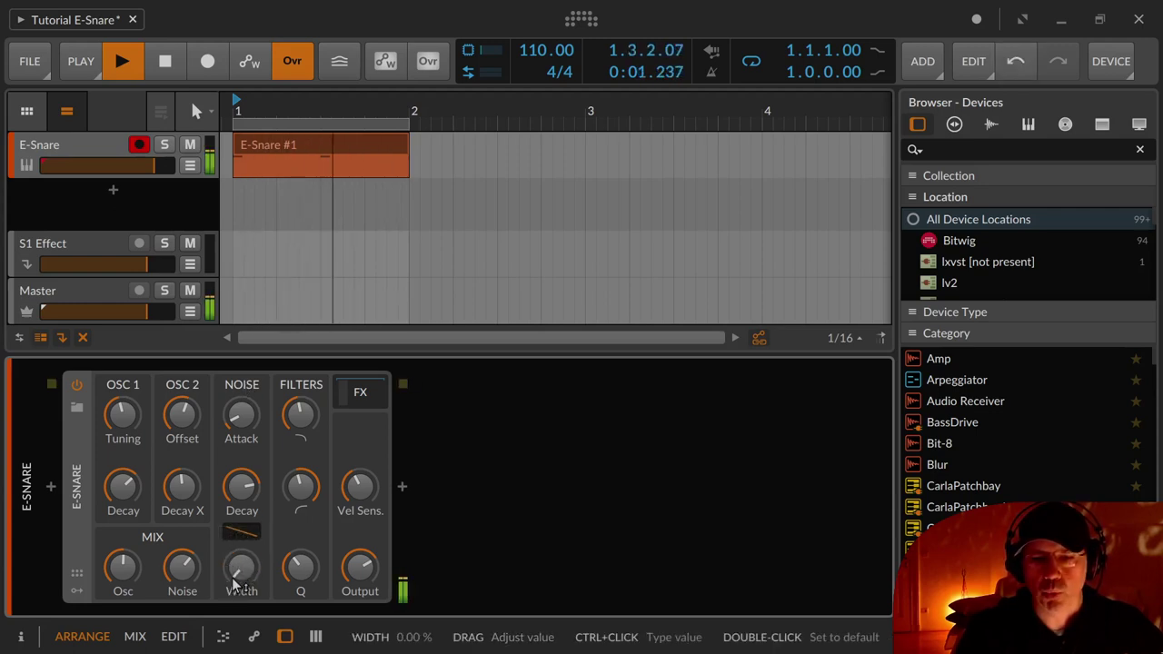
{"action": "left_click_drag", "start_coordinate": [234, 586], "coordinate": [241, 536]}
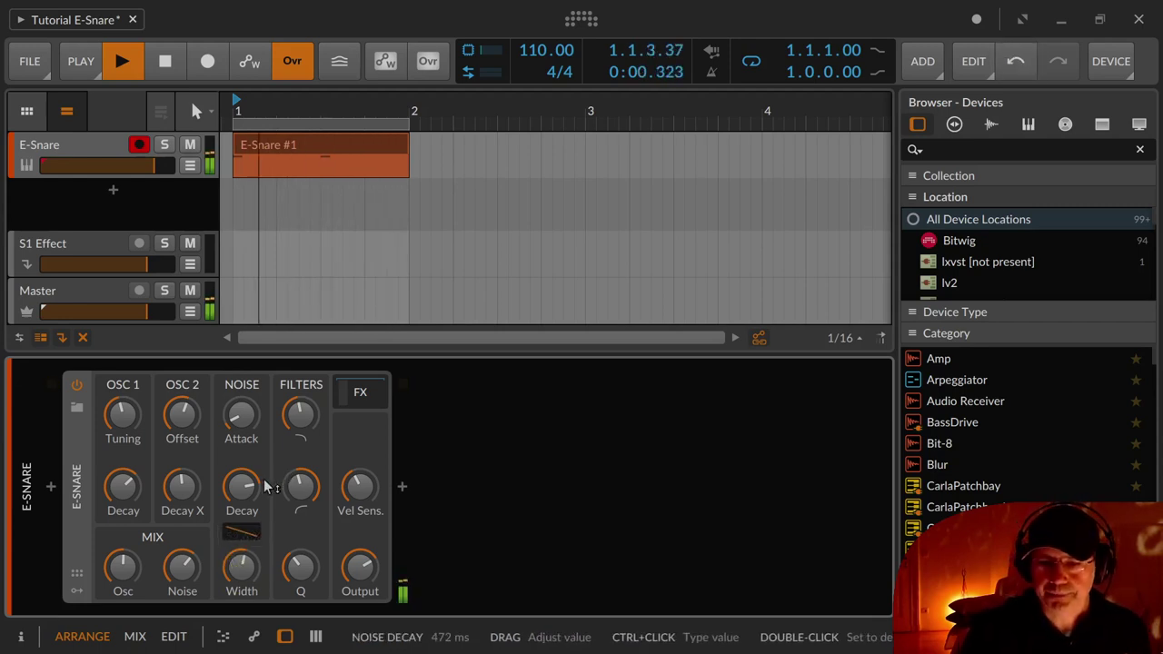
{"action": "left_click_drag", "start_coordinate": [251, 490], "coordinate": [251, 498]}
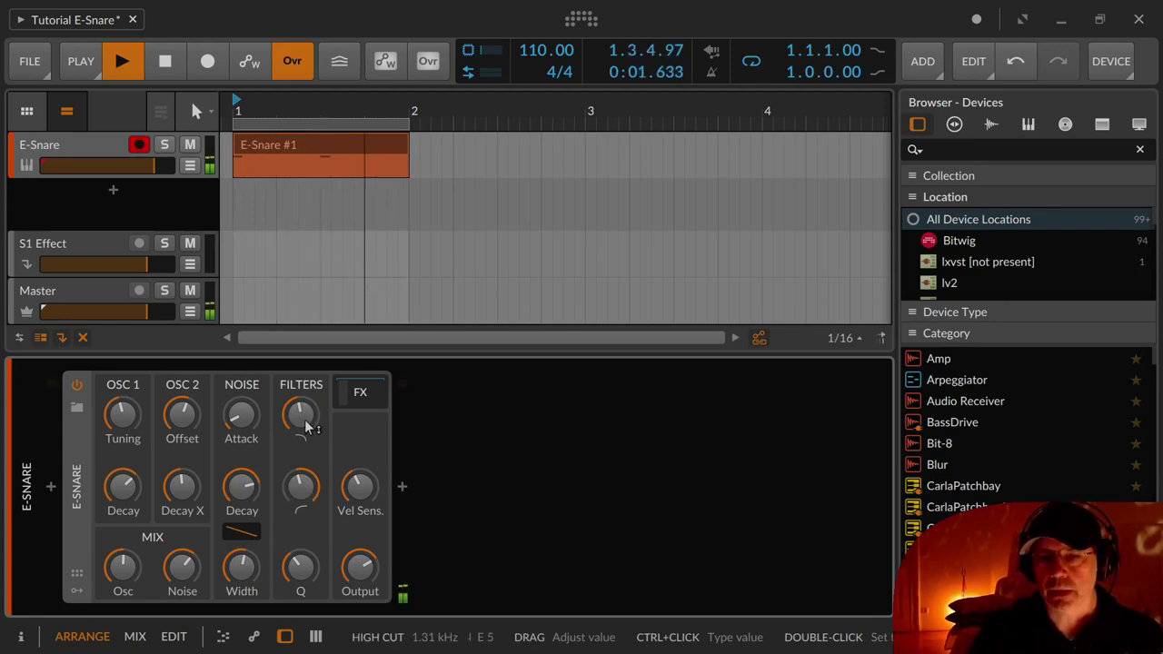
- Sweep the High Cut from 117 Hz up to 22.4 kHz and lower the Low Cut to its minimum
{"action": "left_click_drag", "start_coordinate": [304, 419], "coordinate": [304, 473]}
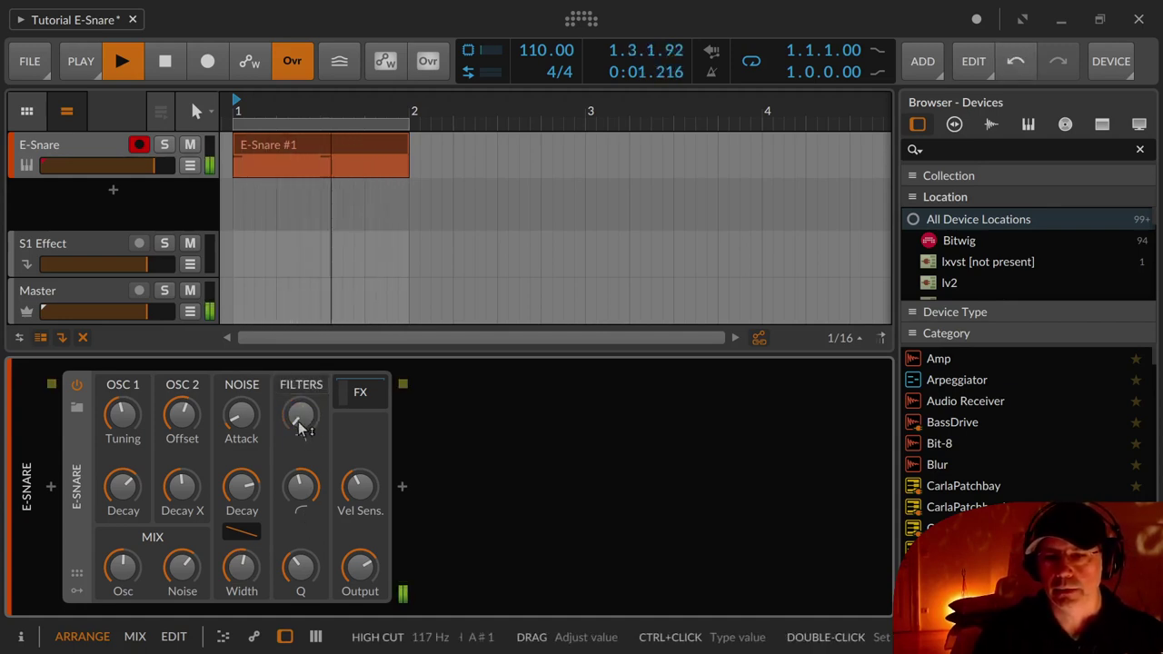
{"action": "left_click_drag", "start_coordinate": [300, 417], "coordinate": [299, 345]}
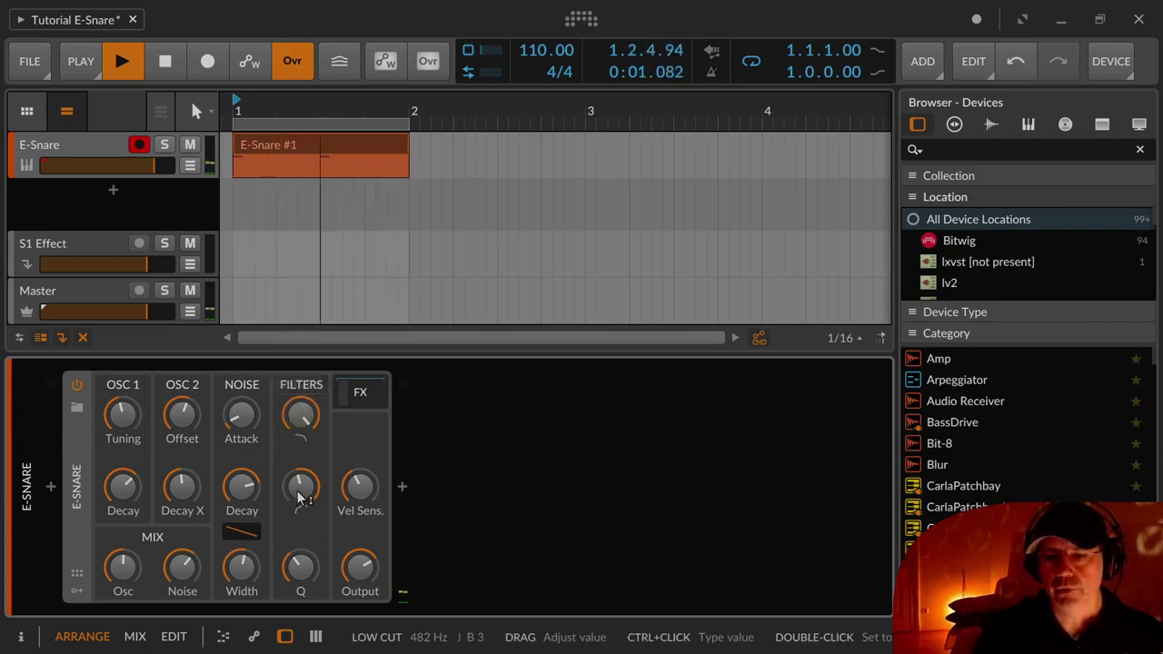
{"action": "left_click_drag", "start_coordinate": [304, 505], "coordinate": [308, 509]}
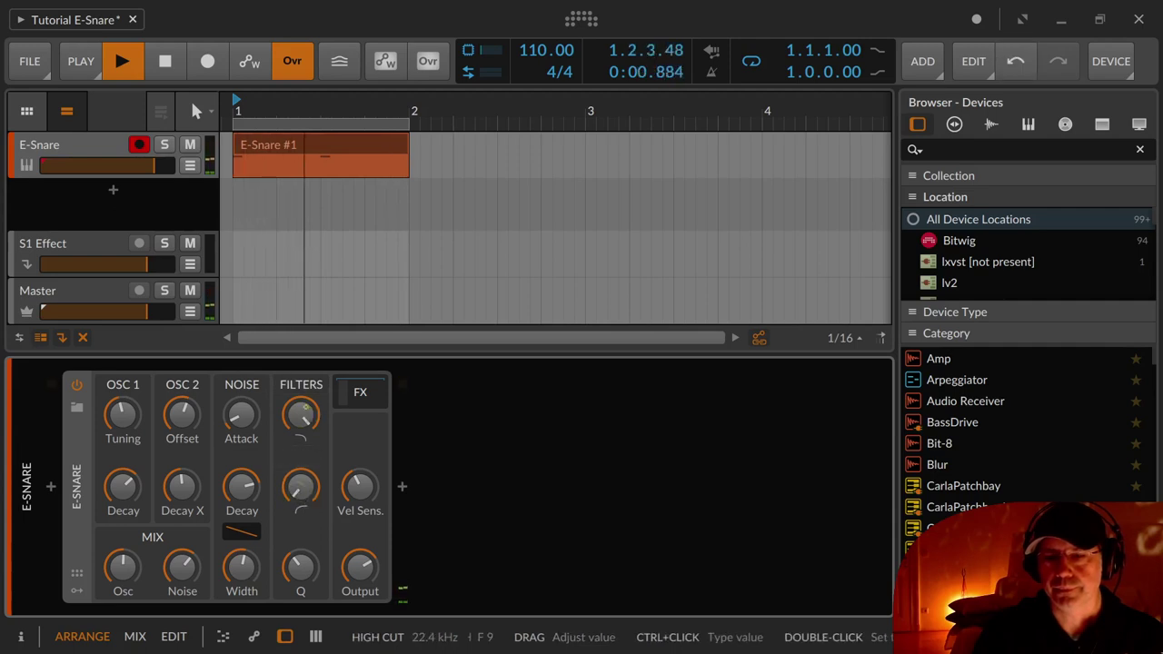
- Lower the High Cut to about halfway, raise the Low Cut to about a third, and set the filter Q to 0.60
{"action": "left_click_drag", "start_coordinate": [301, 414], "coordinate": [301, 443]}
{"action": "left_click_drag", "start_coordinate": [301, 488], "coordinate": [301, 468]}
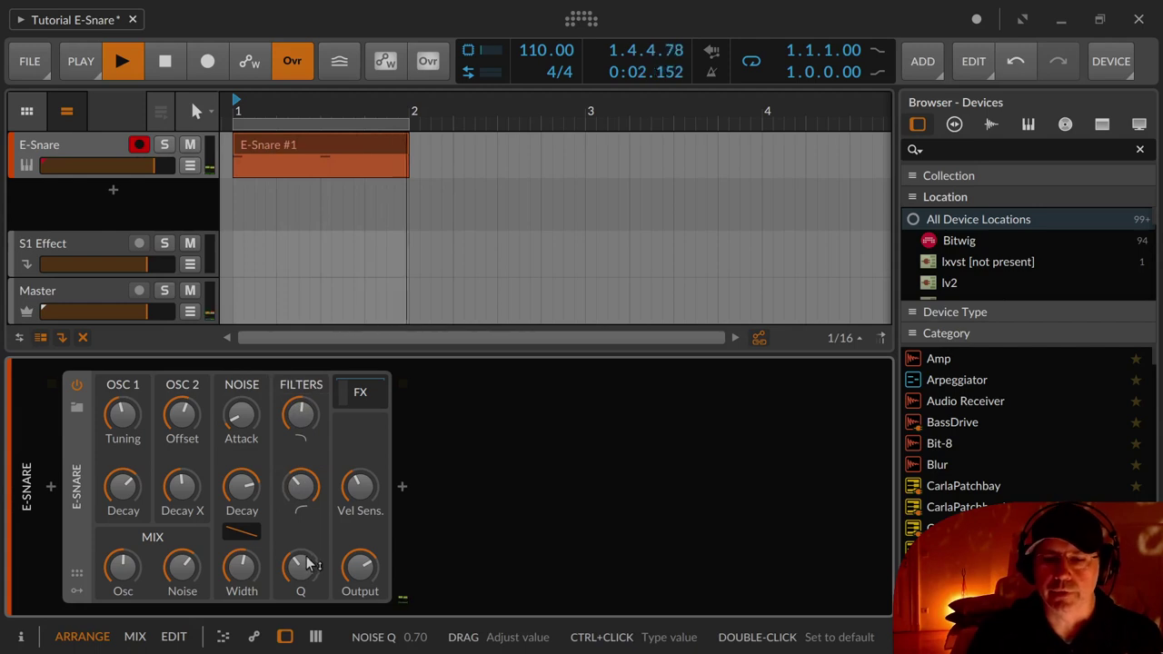
{"action": "mouse_move", "coordinate": [301, 567]}
{"action": "left_mouse_down"}
{"action": "mouse_move", "coordinate": [301, 542]}
{"action": "mouse_move", "coordinate": [301, 572]}
{"action": "left_mouse_up"}
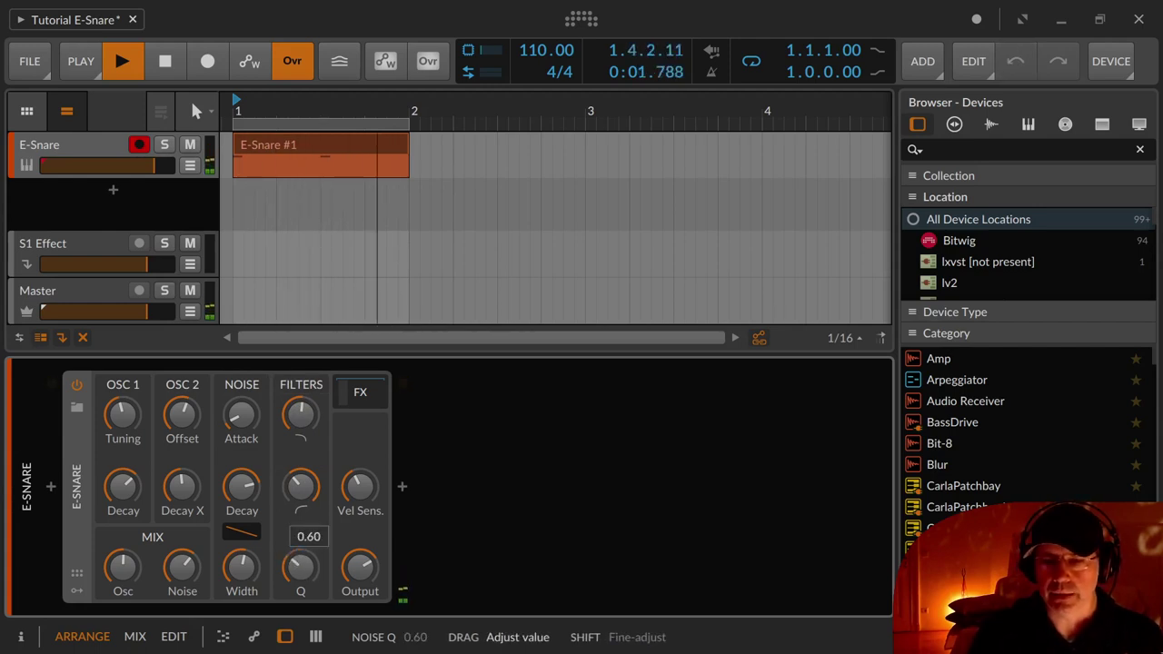
- Show the device's FX chain, raise the filter Q in stages to slightly above halfway, and hide the chain
{"action": "left_click", "coordinate": [359, 392]}
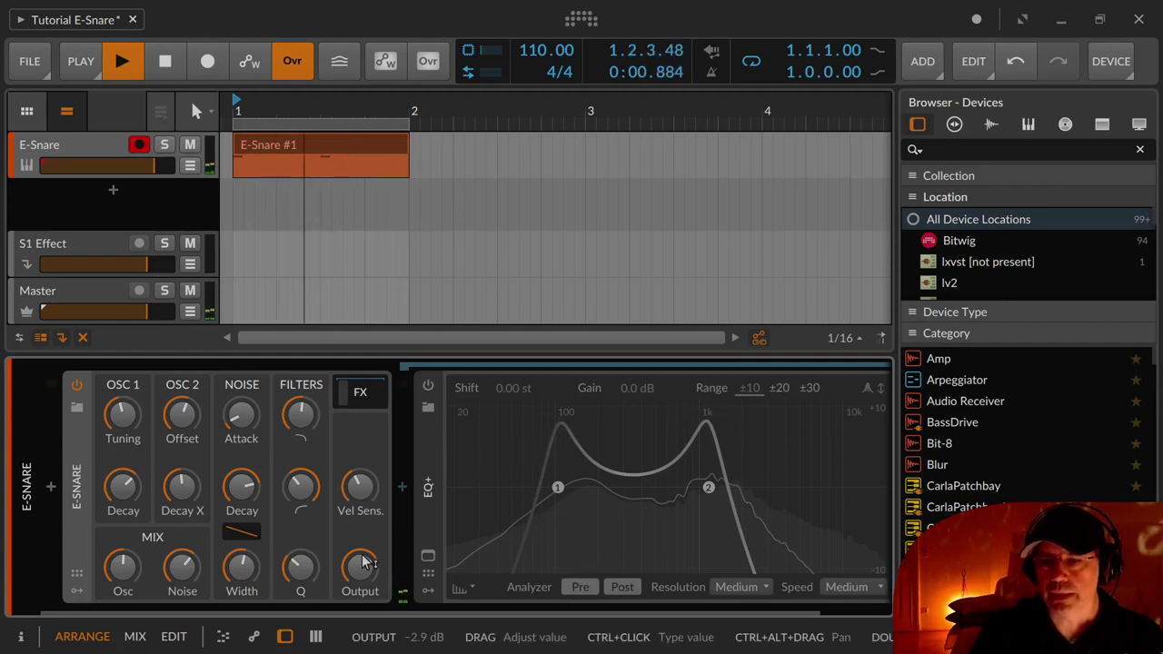
{"action": "left_click_drag", "start_coordinate": [312, 576], "coordinate": [313, 573]}
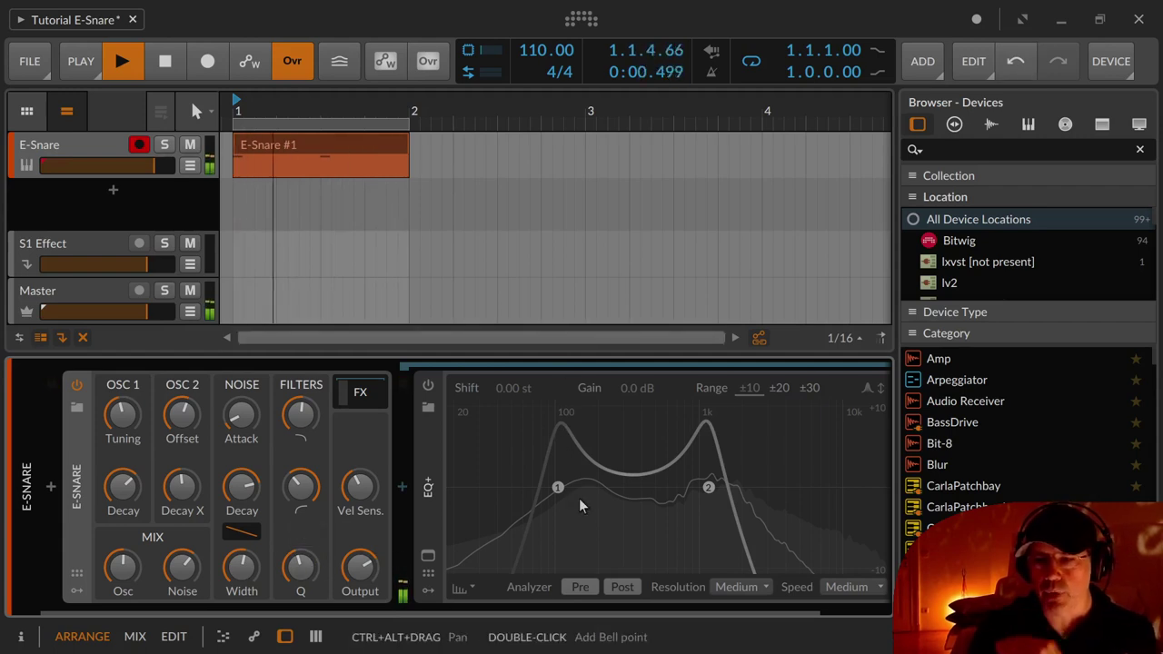
{"action": "left_click_drag", "start_coordinate": [301, 568], "coordinate": [300, 551]}
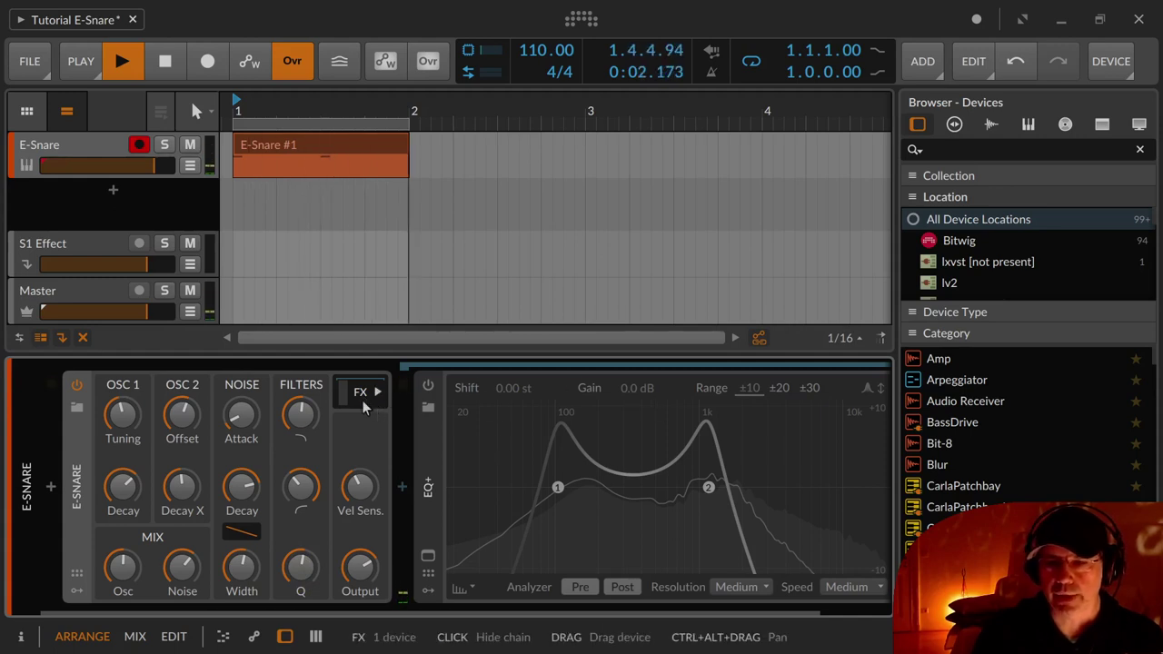
{"action": "left_click", "coordinate": [361, 399]}
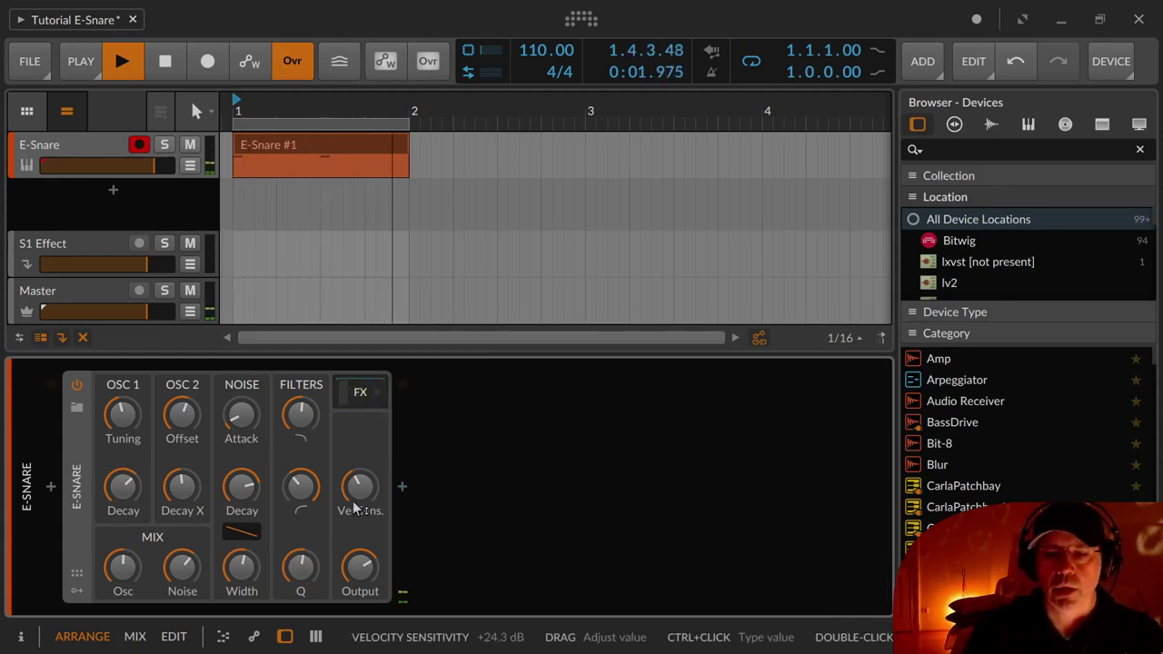
- Try Velocity Sensitivity at 0.0 dB and at maximum, settle it somewhat below maximum, and stop playback
{"action": "mouse_move", "coordinate": [354, 495]}
{"action": "left_mouse_down"}
{"action": "mouse_move", "coordinate": [355, 484]}
{"action": "mouse_move", "coordinate": [356, 524]}
{"action": "mouse_move", "coordinate": [361, 453]}
{"action": "mouse_move", "coordinate": [362, 500]}
{"action": "left_mouse_up"}
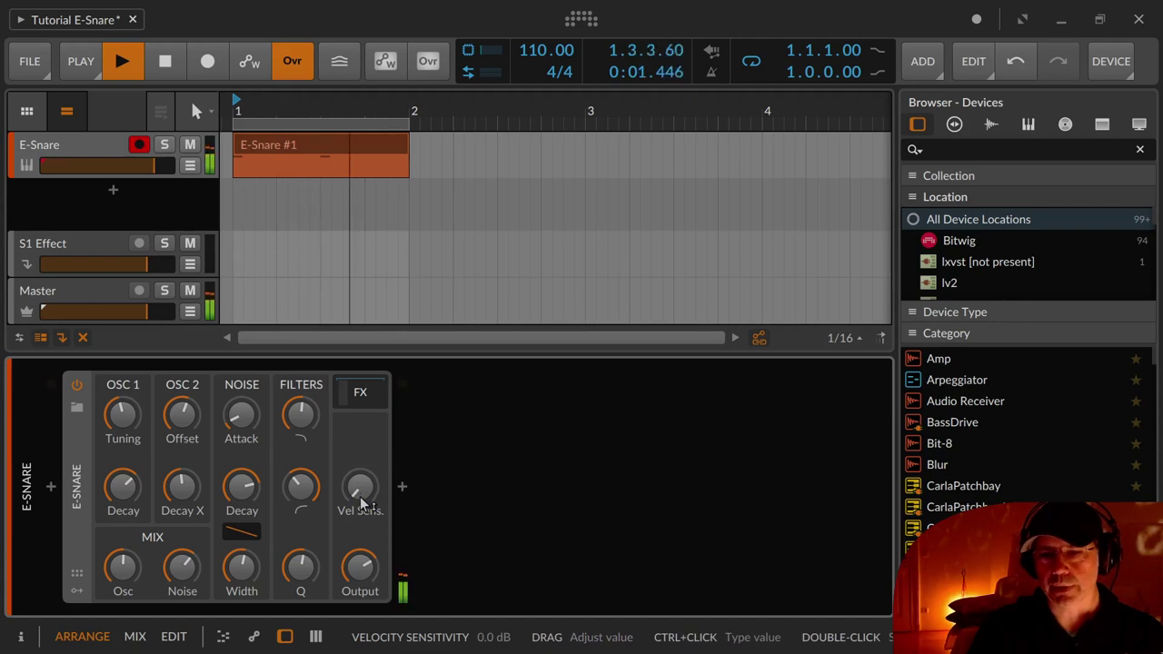
{"action": "left_click_drag", "start_coordinate": [362, 498], "coordinate": [347, 430]}
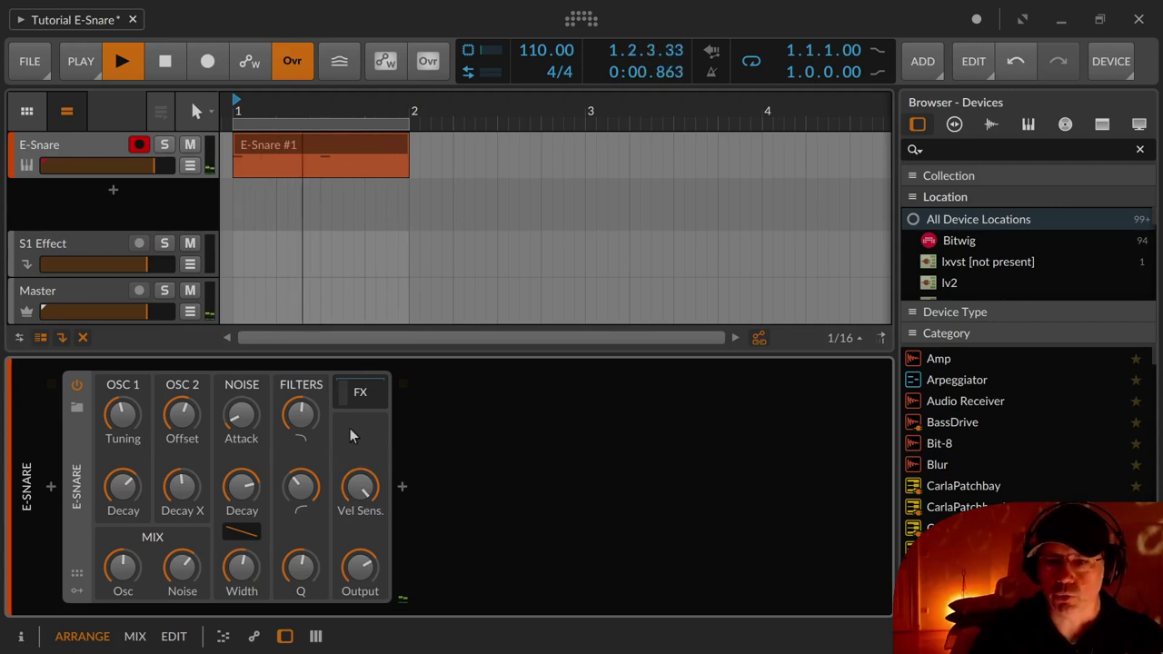
{"action": "left_click_drag", "start_coordinate": [367, 487], "coordinate": [367, 519]}
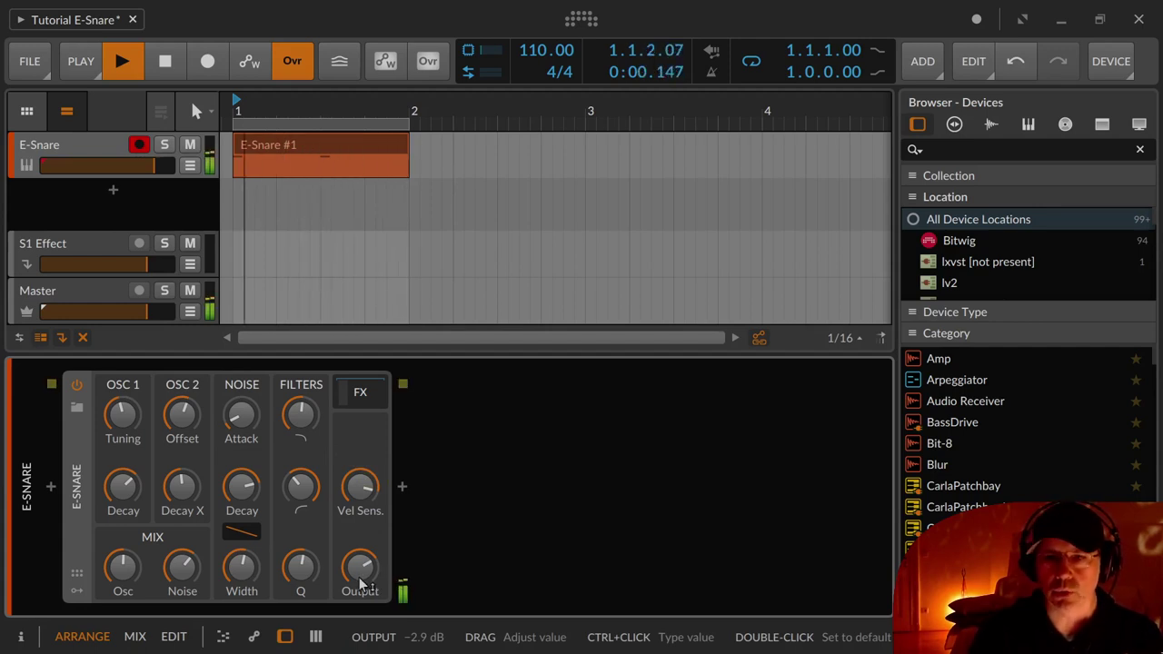
{"action": "left_click", "coordinate": [154, 62]}
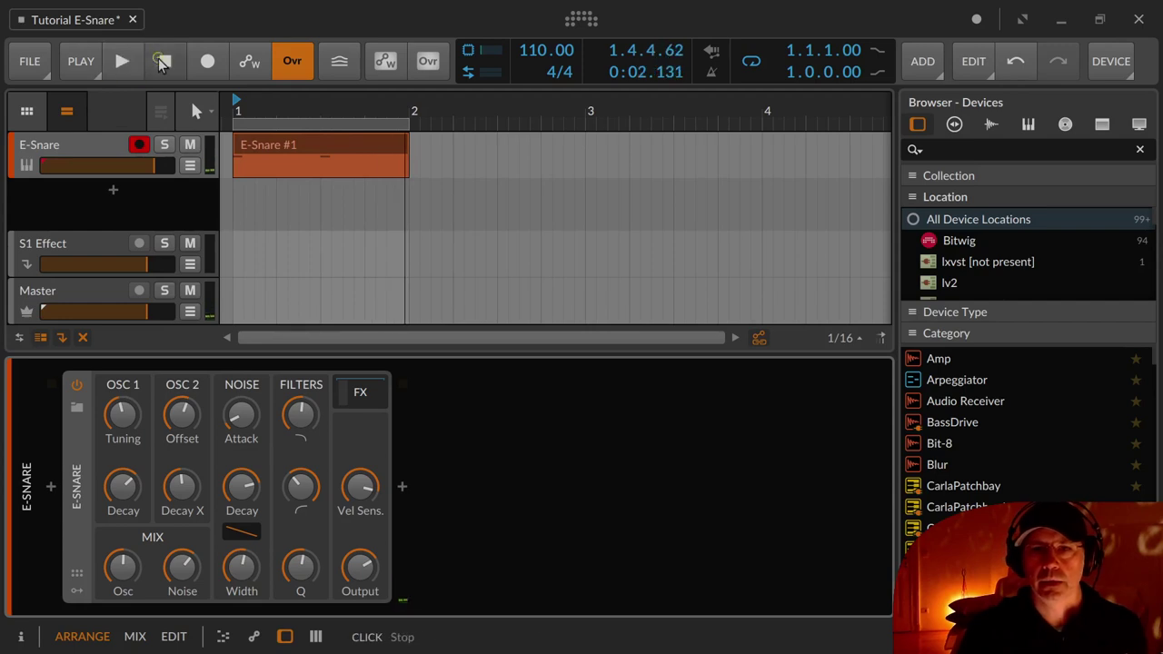